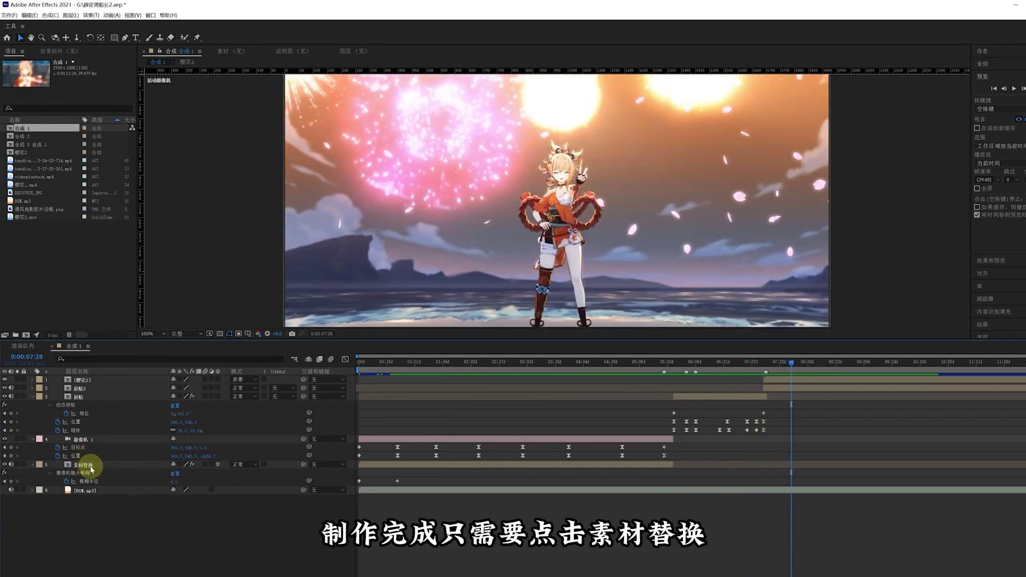
Preview the template by opening the 素材替换 precomp and rearranging its clips
{"action": "double_click", "coordinate": [90, 465]}
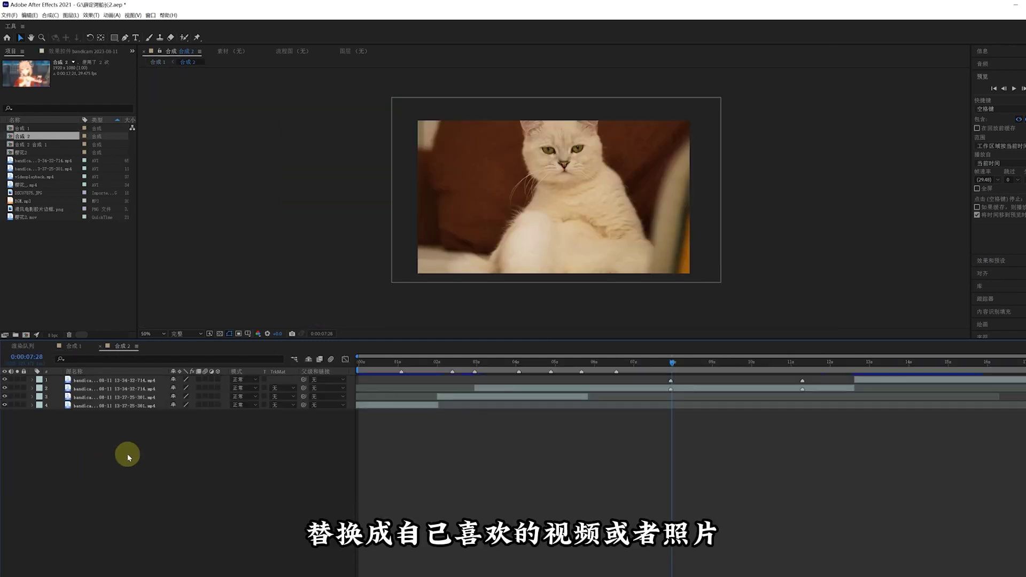
{"action": "left_click_drag", "start_coordinate": [104, 389], "coordinate": [107, 378]}
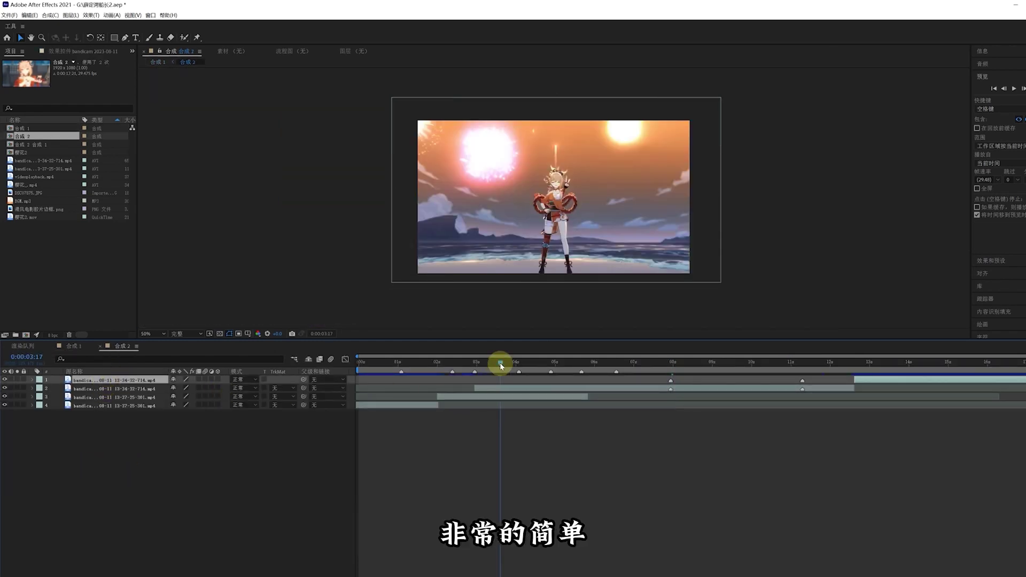
{"action": "left_click_drag", "start_coordinate": [501, 366], "coordinate": [495, 381]}
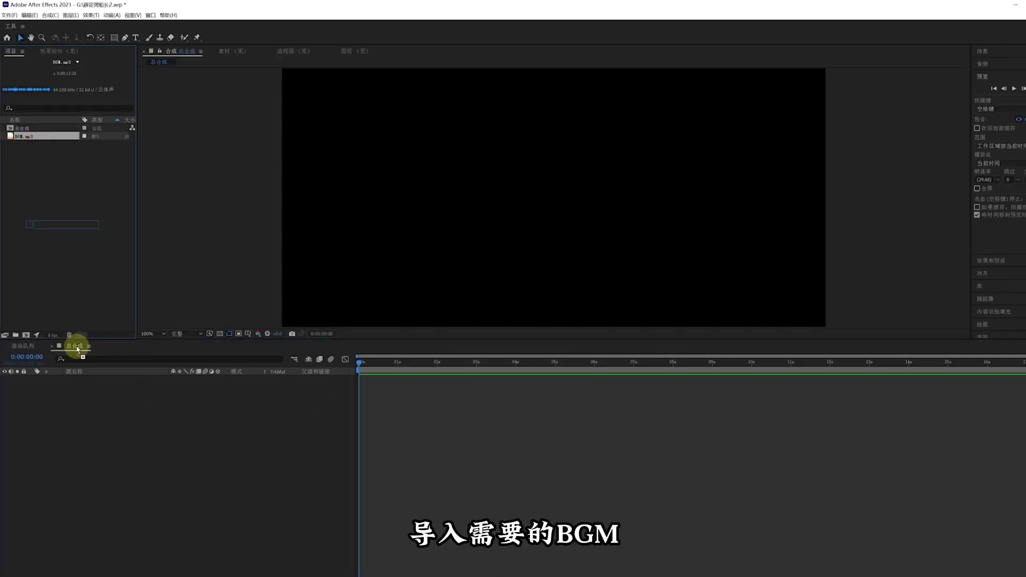
Show the BGM.mp3 waveform, drop beat markers with * during playback, and start a new composition
{"action": "left_click", "coordinate": [32, 379]}
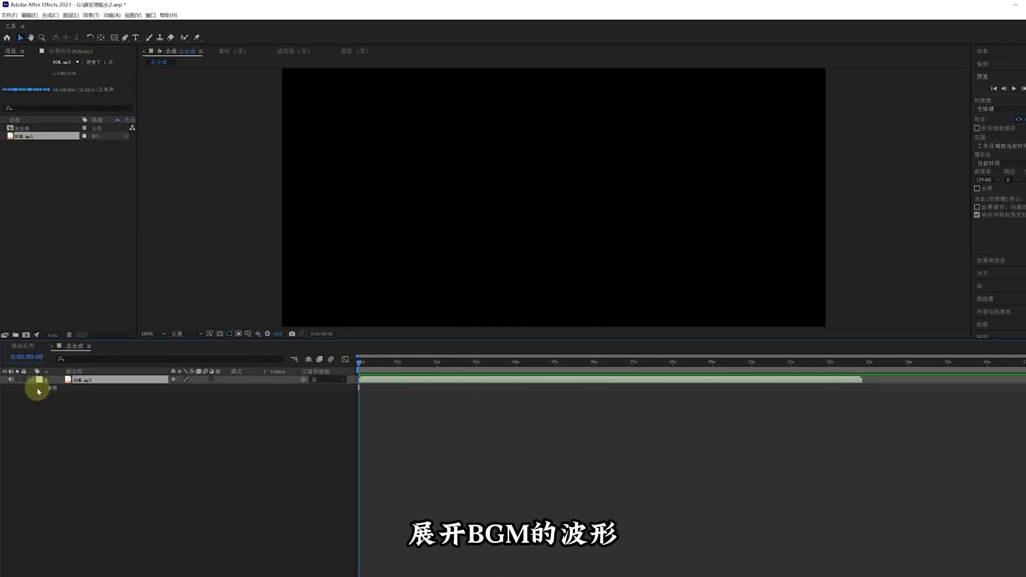
{"action": "left_click", "coordinate": [41, 388]}
{"action": "left_click", "coordinate": [534, 406]}
{"action": "key", "text": "space"}
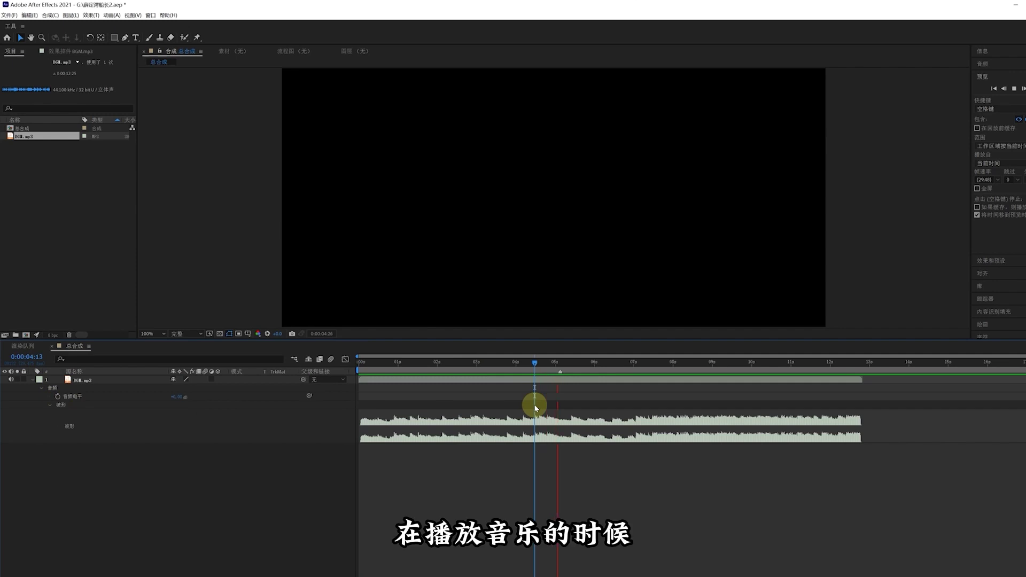
{"action": "key", "text": "KP_Multiply"}
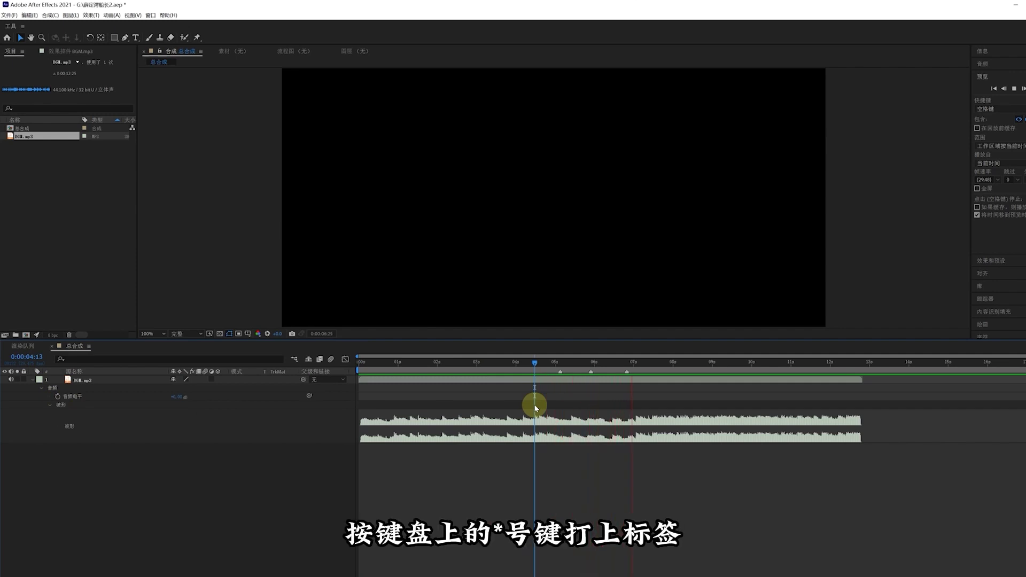
{"action": "key", "text": "space"}
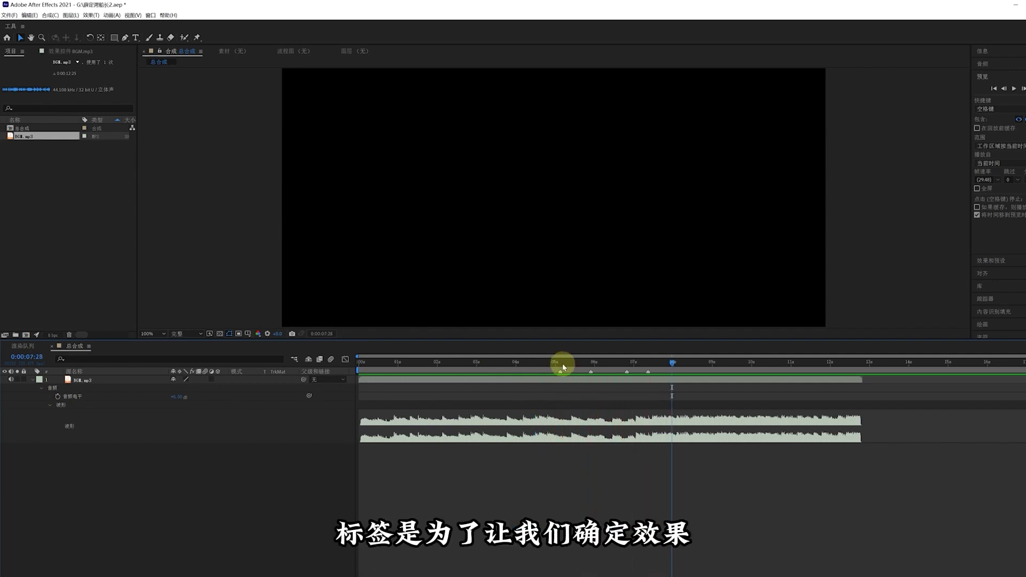
{"action": "left_click_drag", "start_coordinate": [562, 365], "coordinate": [584, 365]}
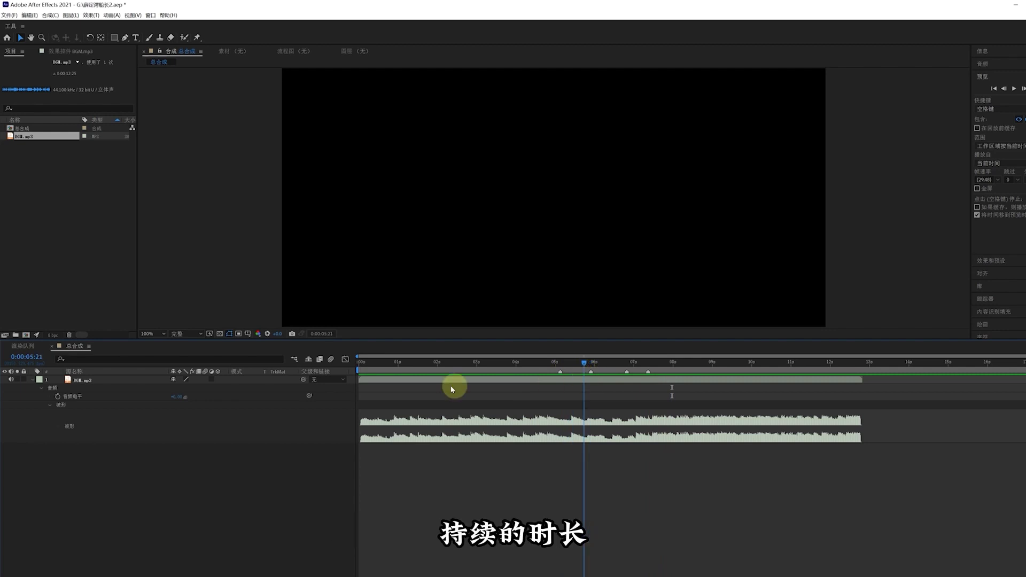
{"action": "left_click", "coordinate": [33, 380]}
{"action": "key", "text": "ctrl+n"}
Confirm the 素材替换 comp, add the cat photo, and nest it in 总合成 above BGM.mp3
{"action": "left_click", "coordinate": [631, 359]}
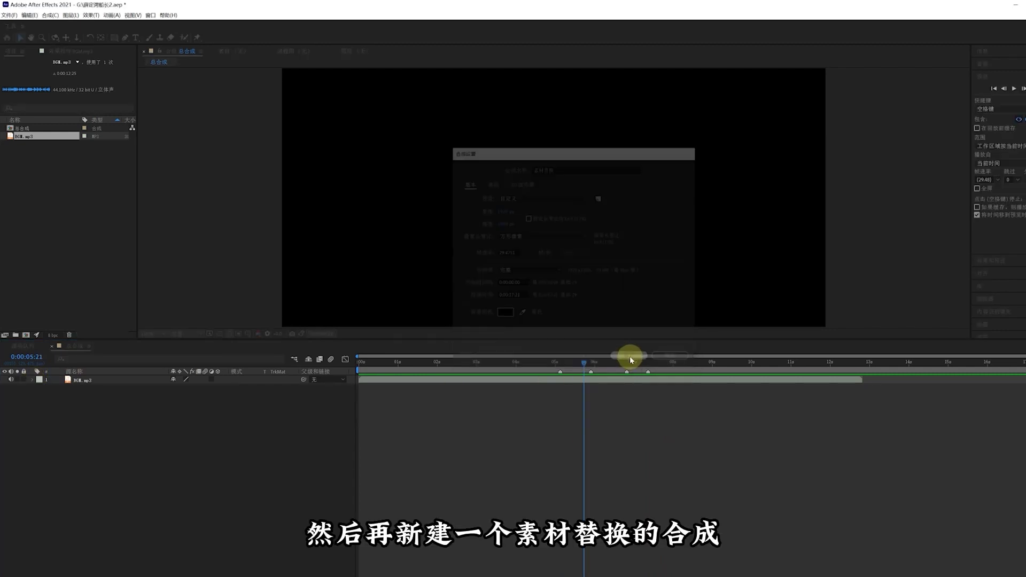
{"action": "left_click_drag", "start_coordinate": [32, 145], "coordinate": [171, 393]}
{"action": "left_click", "coordinate": [75, 346]}
{"action": "mouse_move", "coordinate": [24, 128]}
{"action": "left_mouse_down"}
{"action": "mouse_move", "coordinate": [110, 379]}
{"action": "mouse_move", "coordinate": [366, 383]}
{"action": "left_mouse_up"}
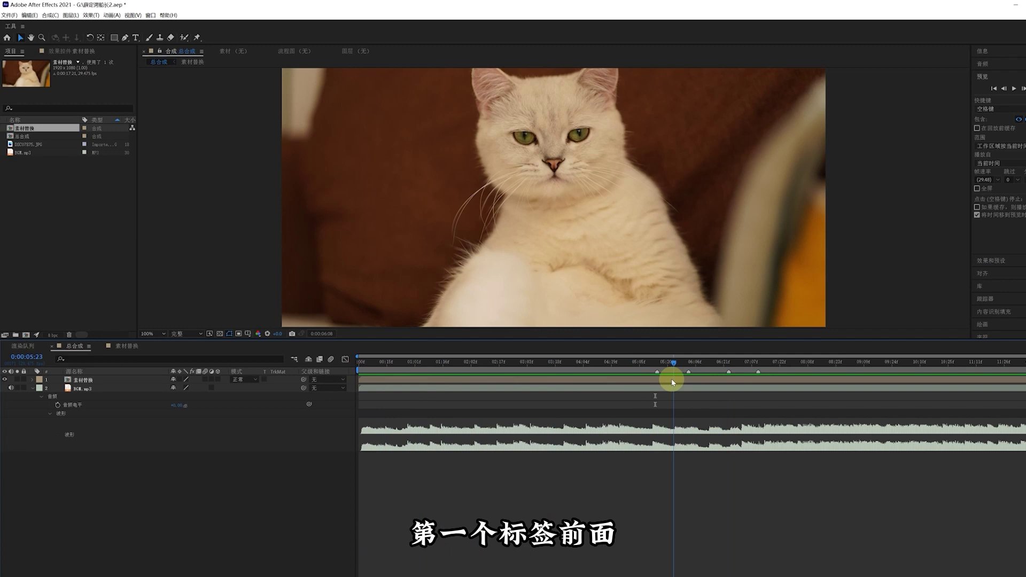
{"action": "key", "text": "Page_Up"}
{"action": "key", "text": "Page_Up"}
{"action": "key", "text": "Page_Up"}
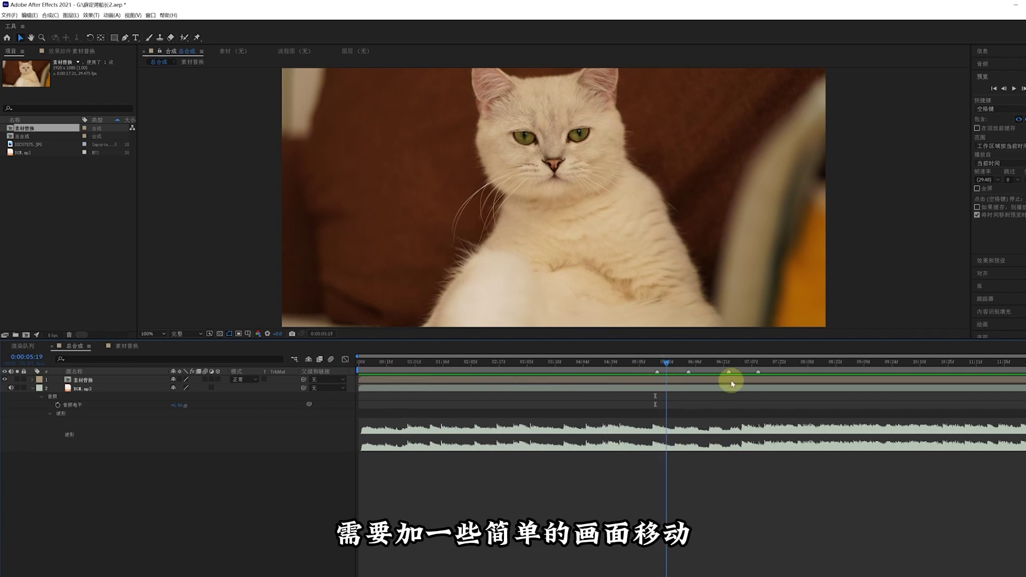
{"action": "left_click", "coordinate": [652, 373]}
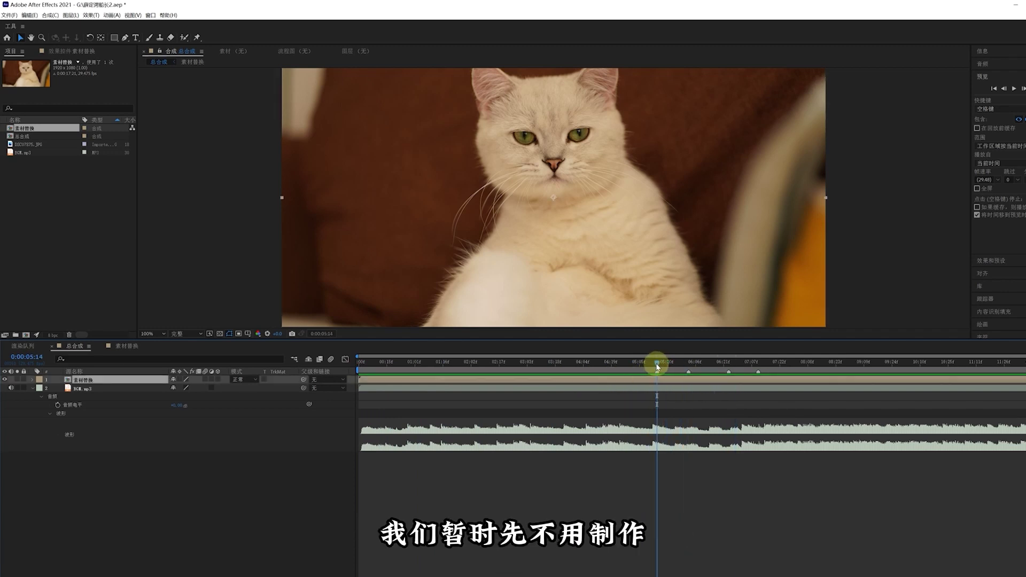
Add a new camera and make the 素材替换 layer 3D
{"action": "right_click", "coordinate": [299, 483]}
{"action": "left_click", "coordinate": [422, 527]}
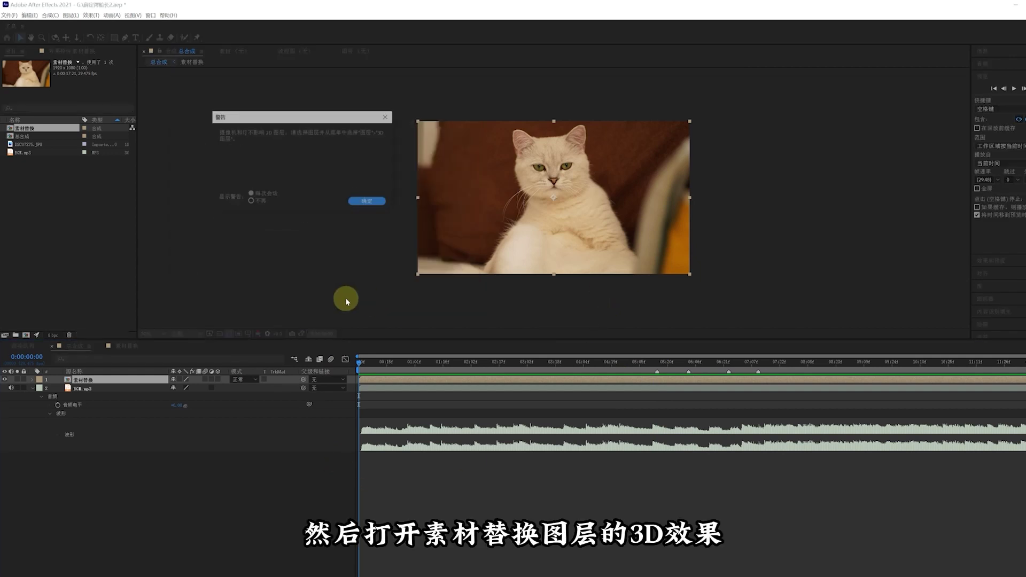
{"action": "left_click", "coordinate": [368, 199]}
{"action": "left_click", "coordinate": [87, 389]}
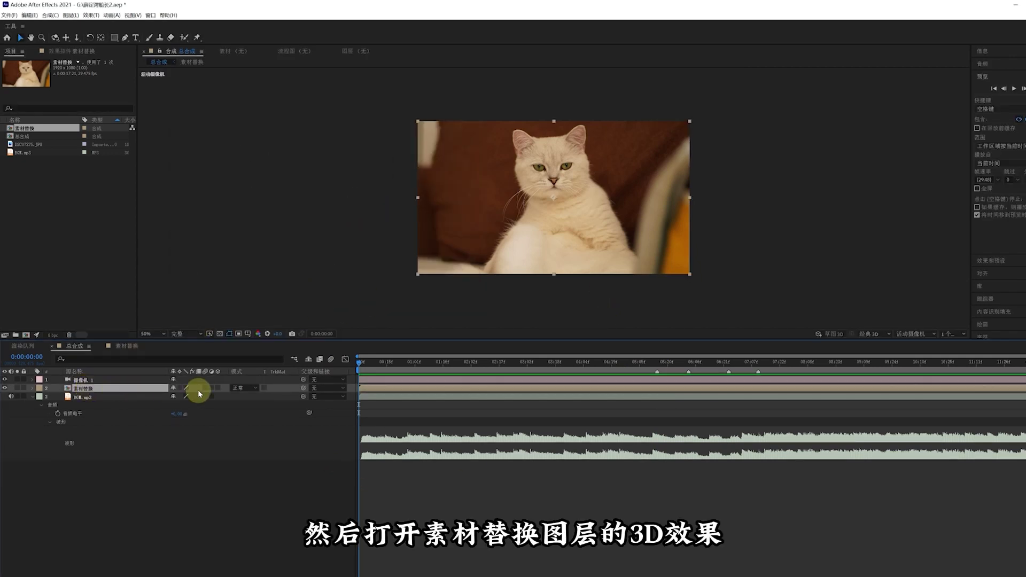
{"action": "left_click", "coordinate": [218, 388]}
Keyframe the camera's 目标点 and 位置 at the first beat marker
{"action": "left_click", "coordinate": [32, 379]}
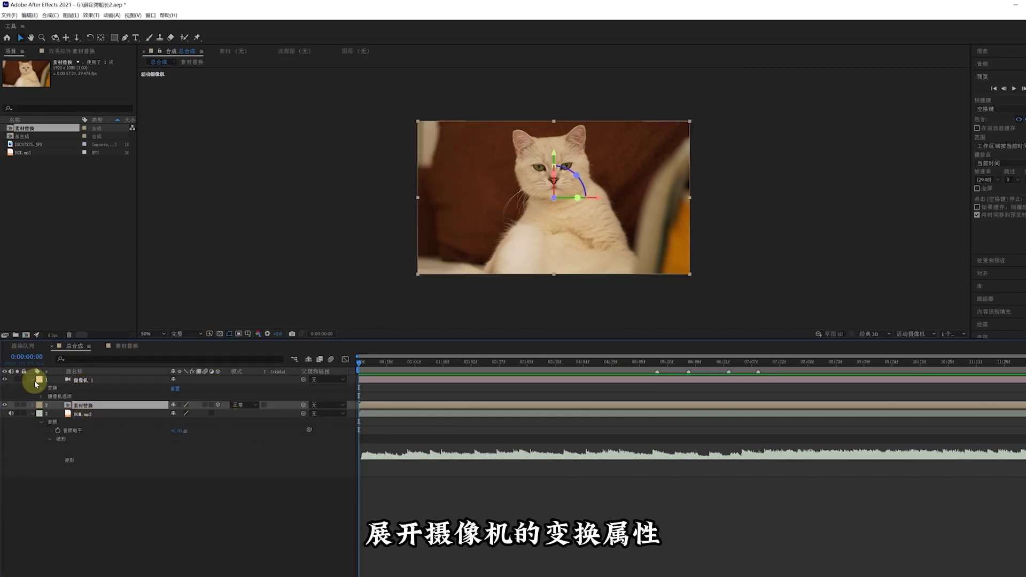
{"action": "left_click", "coordinate": [42, 388]}
{"action": "left_click", "coordinate": [58, 396]}
{"action": "left_click", "coordinate": [57, 405]}
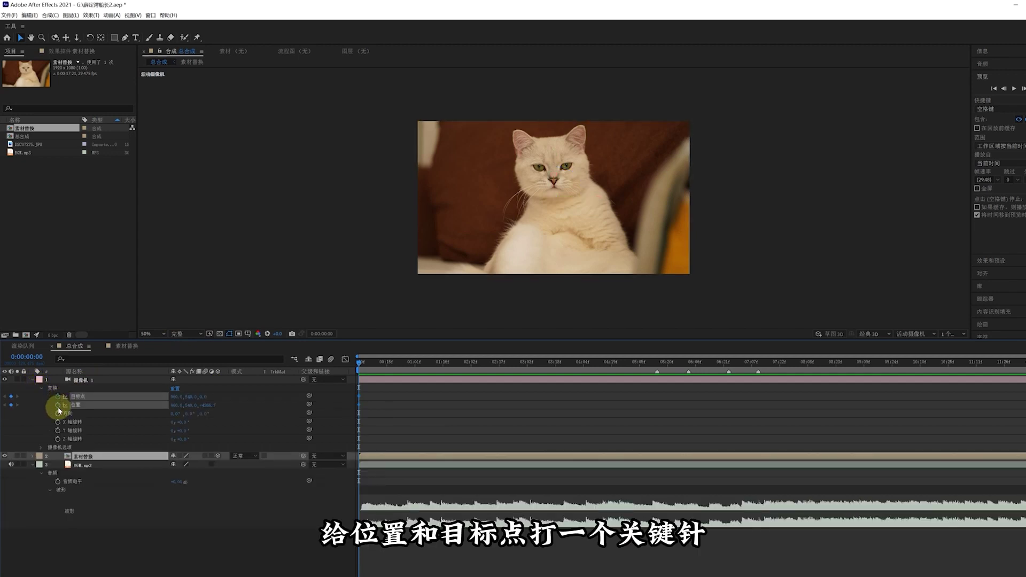
{"action": "left_click", "coordinate": [307, 411]}
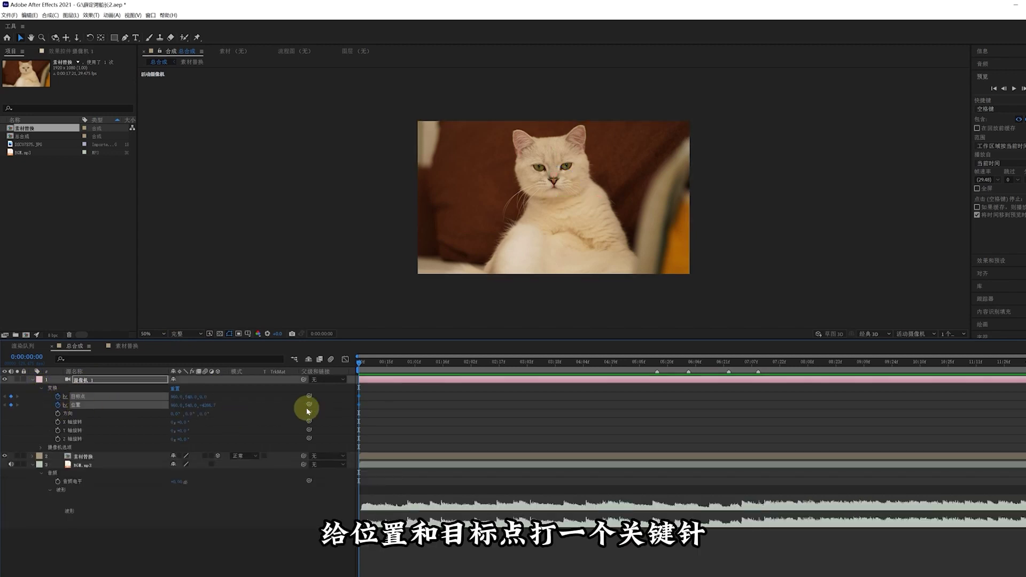
{"action": "left_click", "coordinate": [657, 365]}
{"action": "left_click", "coordinate": [11, 396]}
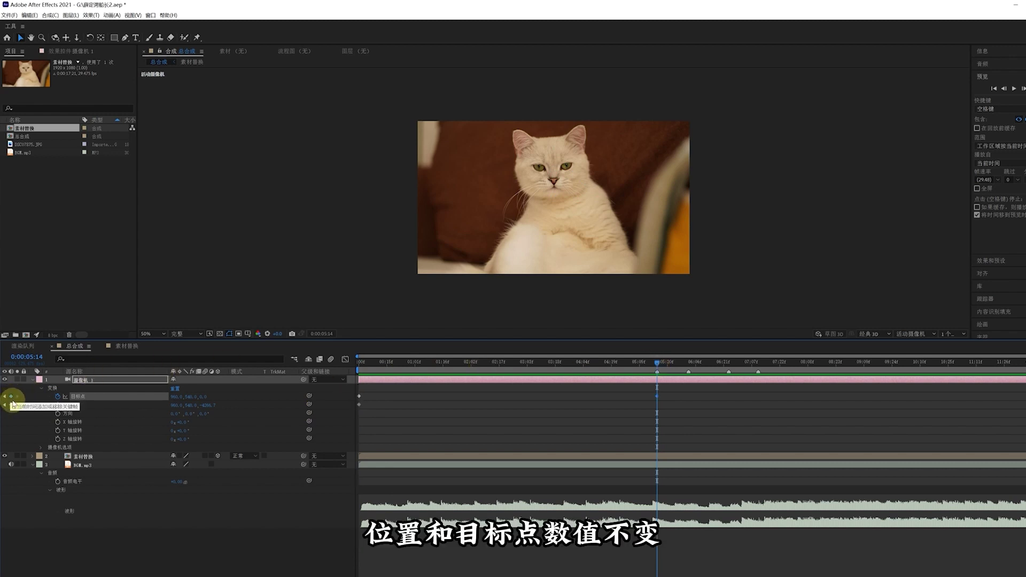
Push the camera in on the cat at 00:25 and pan left at 02:01
{"action": "left_click", "coordinate": [409, 425]}
{"action": "key", "text": "c"}
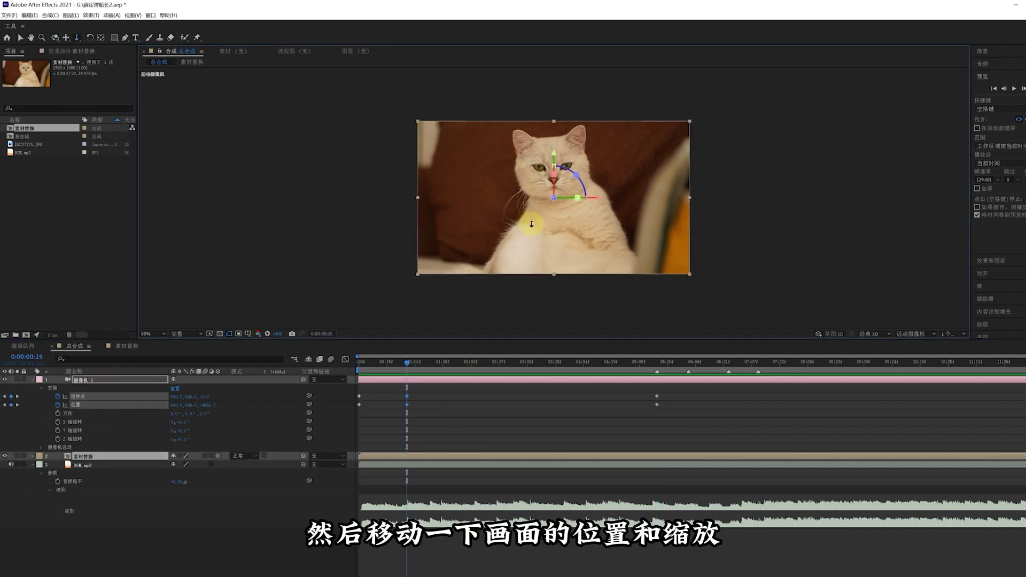
{"action": "mouse_move", "coordinate": [529, 223]}
{"action": "left_mouse_down"}
{"action": "mouse_move", "coordinate": [543, 158]}
{"action": "mouse_move", "coordinate": [519, 229]}
{"action": "left_mouse_up"}
{"action": "left_click", "coordinate": [468, 363]}
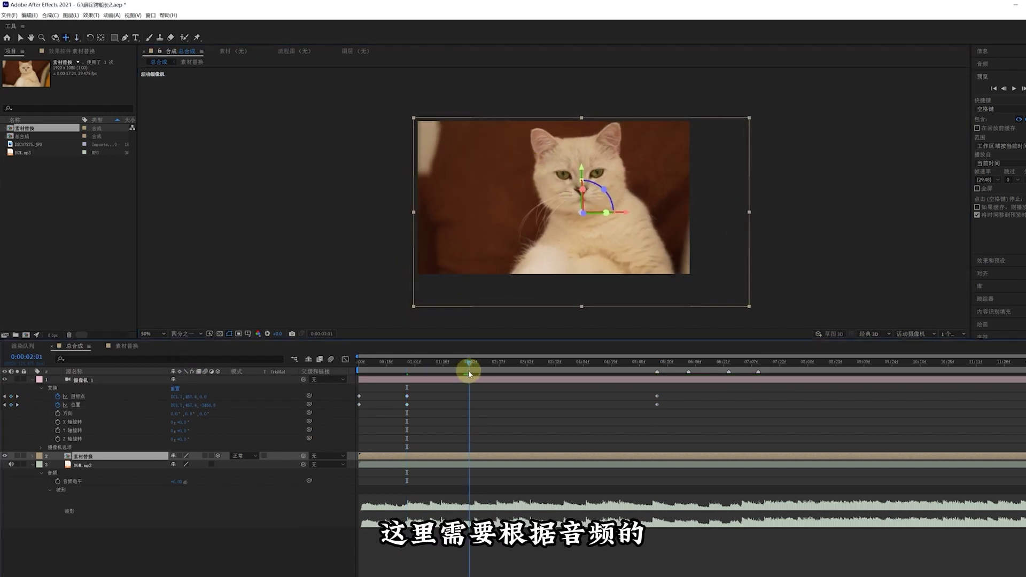
{"action": "key", "text": "c"}
{"action": "left_click_drag", "start_coordinate": [605, 155], "coordinate": [566, 154]}
Dolly in on the cat's face at 03:04, reframe at 04:13, and select all camera keyframes
{"action": "left_click", "coordinate": [530, 362]}
{"action": "key", "text": "c"}
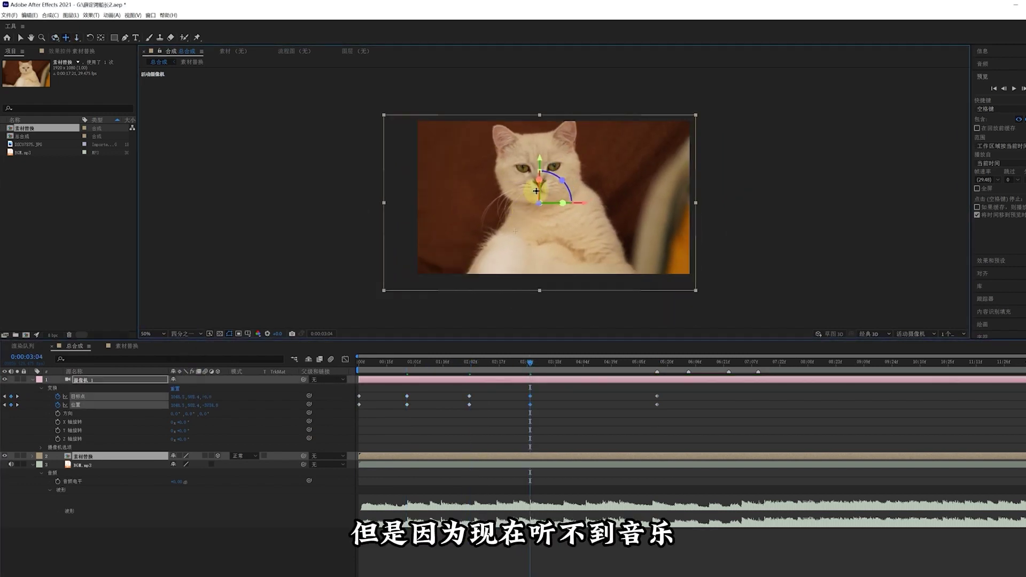
{"action": "mouse_move", "coordinate": [486, 243]}
{"action": "left_mouse_down"}
{"action": "mouse_move", "coordinate": [491, 218]}
{"action": "mouse_move", "coordinate": [504, 233]}
{"action": "left_mouse_up"}
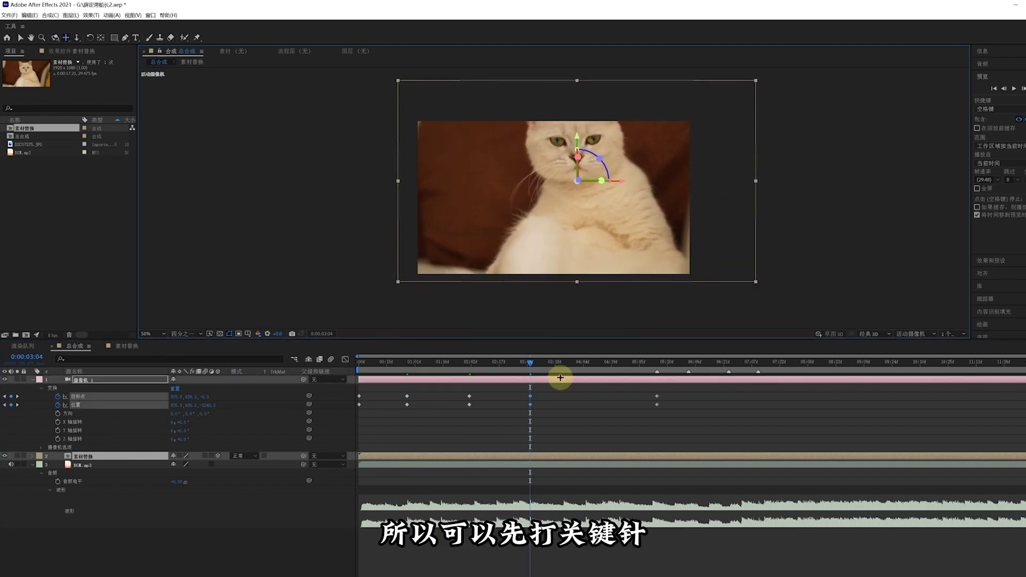
{"action": "left_click", "coordinate": [602, 363]}
{"action": "left_click_drag", "start_coordinate": [596, 218], "coordinate": [572, 225]}
{"action": "key", "text": "space"}
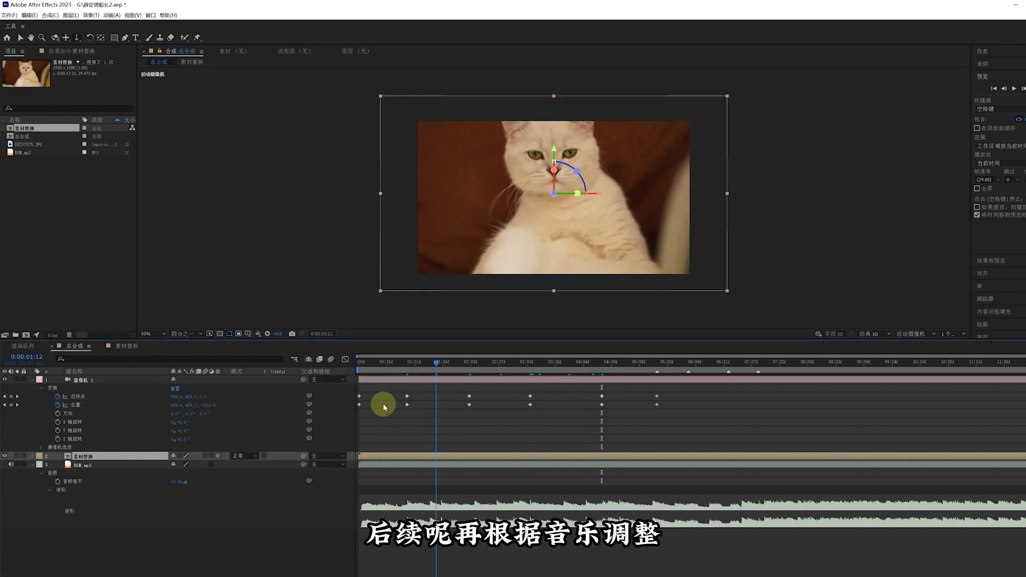
{"action": "left_click_drag", "start_coordinate": [686, 422], "coordinate": [340, 384]}
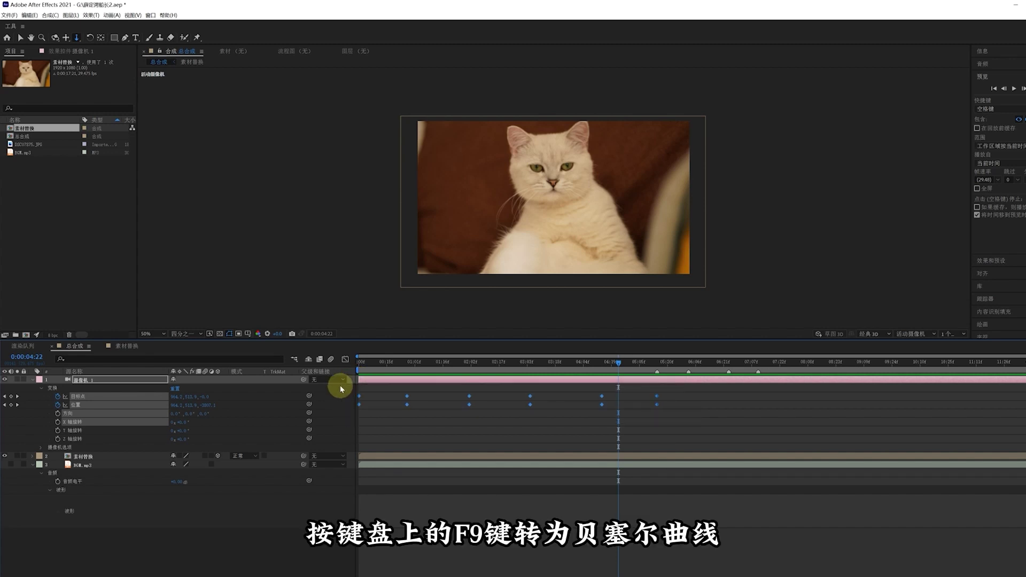
Apply Easy Ease (F9) to all camera keyframes and preview the smoothed push-in
{"action": "key", "text": "F9"}
{"action": "left_click", "coordinate": [391, 434]}
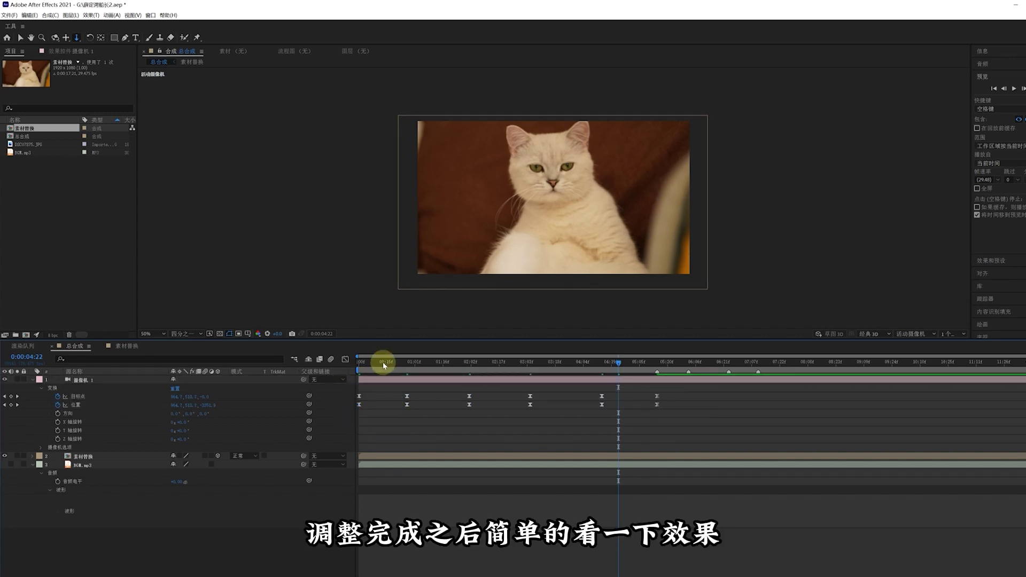
{"action": "left_click_drag", "start_coordinate": [382, 361], "coordinate": [361, 362]}
{"action": "key", "text": "space"}
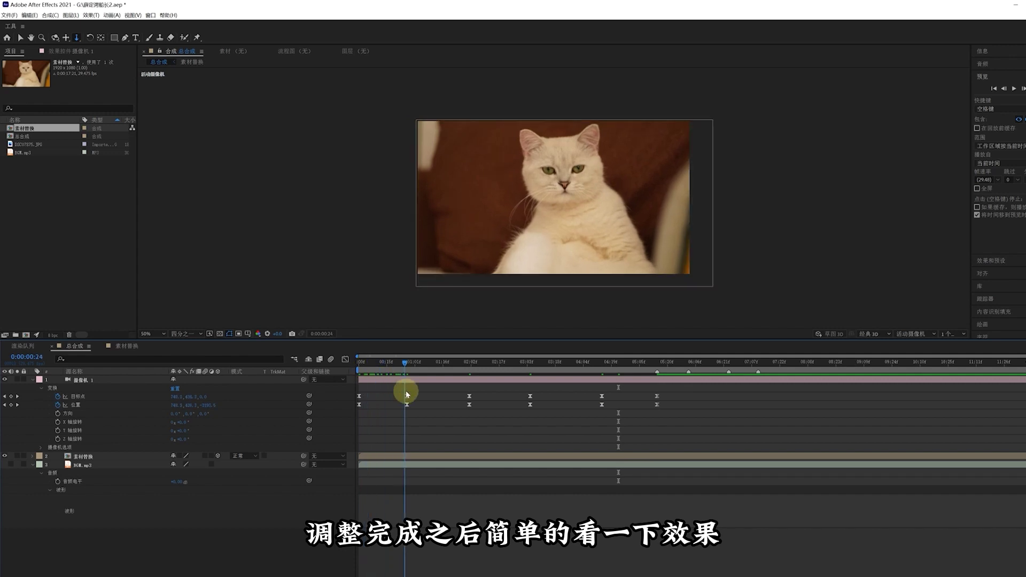
{"action": "key", "text": "Home"}
{"action": "key", "text": "space"}
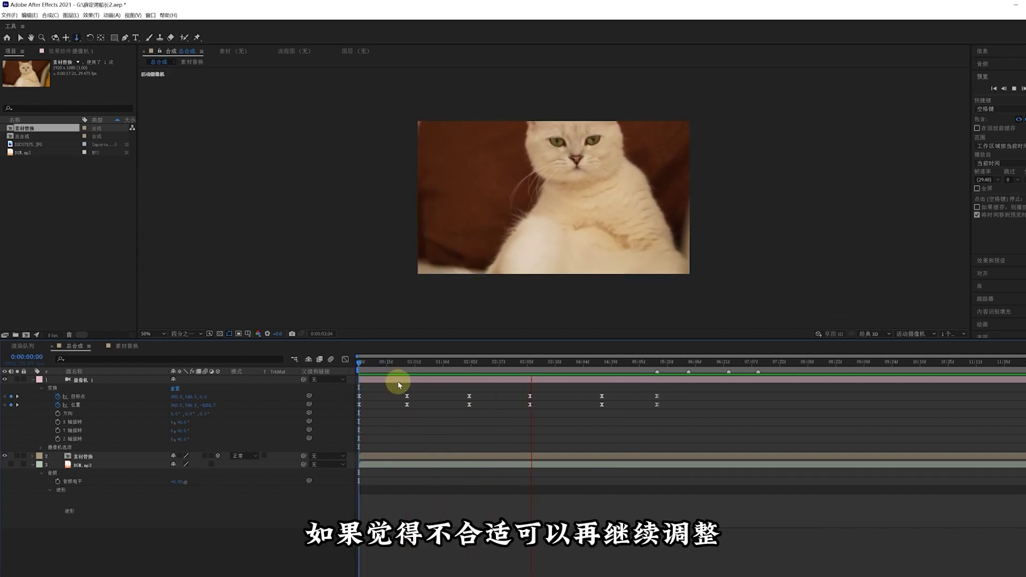
{"action": "key", "text": "space"}
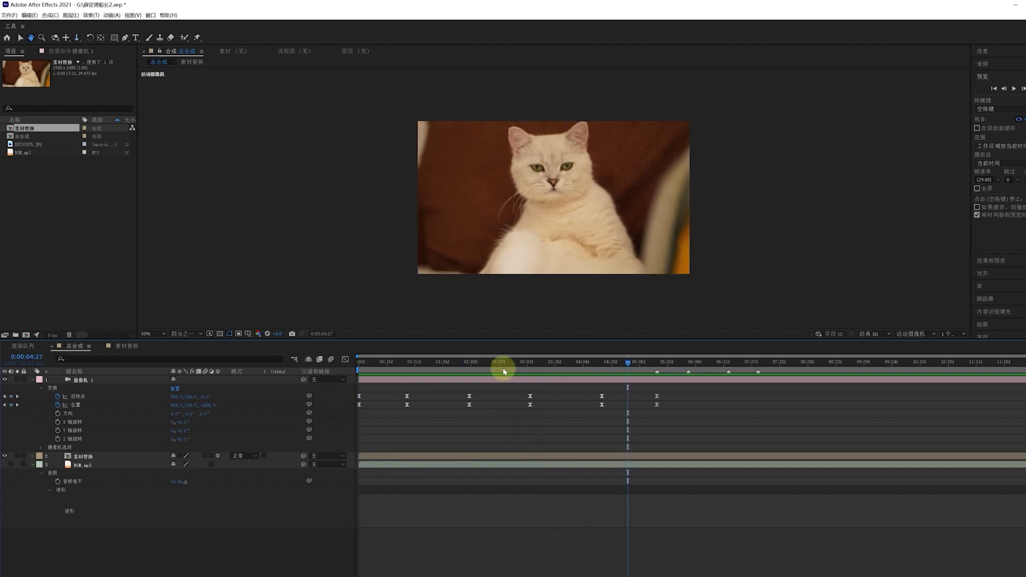
{"action": "left_click_drag", "start_coordinate": [504, 371], "coordinate": [524, 389]}
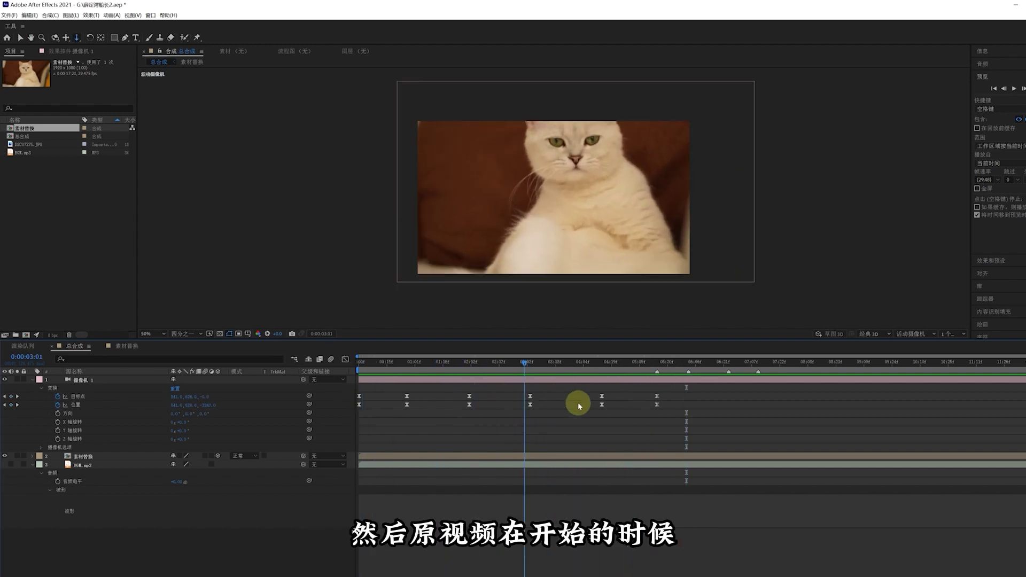
Search 模糊 and apply 摄像机镜头模糊 to the 素材替换 cat layer
{"action": "left_click", "coordinate": [114, 456]}
{"action": "key", "text": "Home"}
{"action": "key", "text": "ctrl+5"}
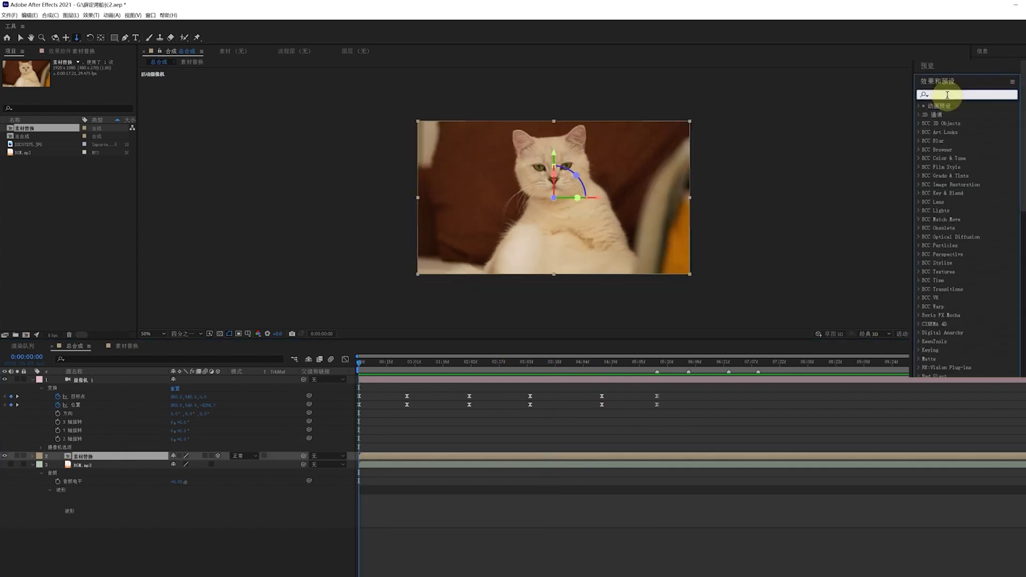
{"action": "type", "text": "模糊"}
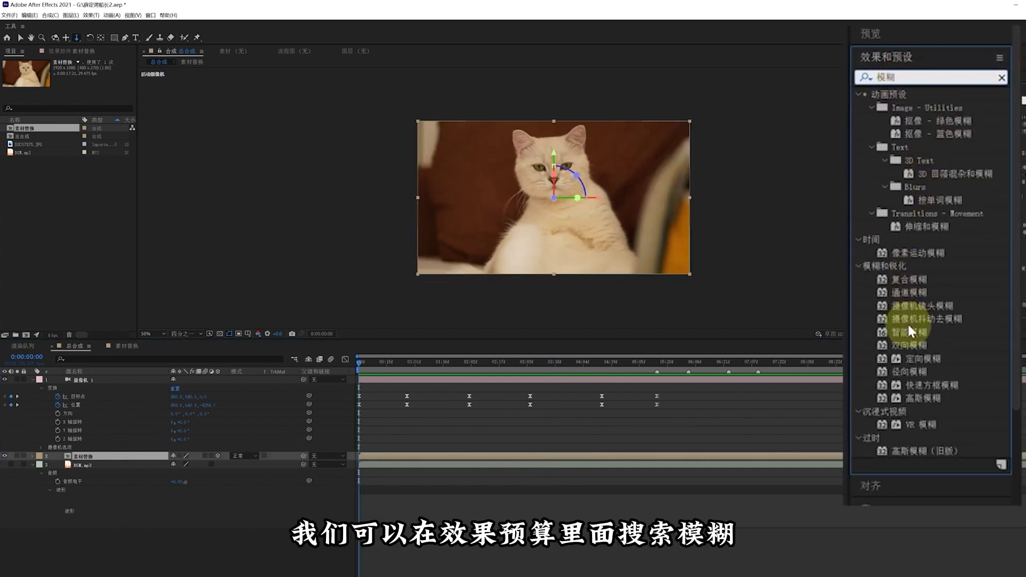
{"action": "left_click_drag", "start_coordinate": [920, 306], "coordinate": [84, 459]}
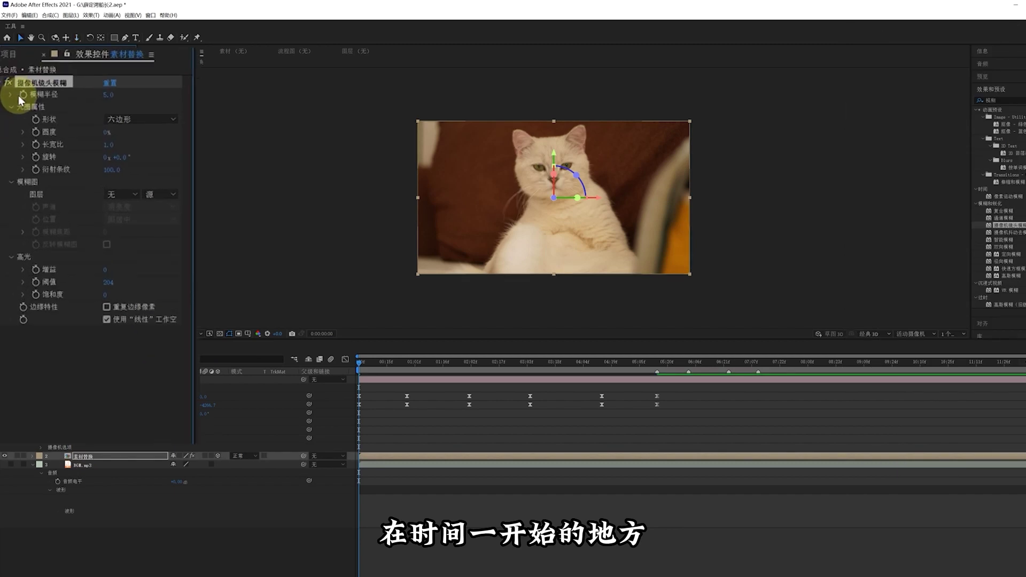
Animate 模糊半径 from 25 at 0:00 to 0 at 0:00:00:24, with 重复边缘像素 on
{"action": "left_click", "coordinate": [23, 95]}
{"action": "left_click_drag", "start_coordinate": [108, 96], "coordinate": [133, 98]}
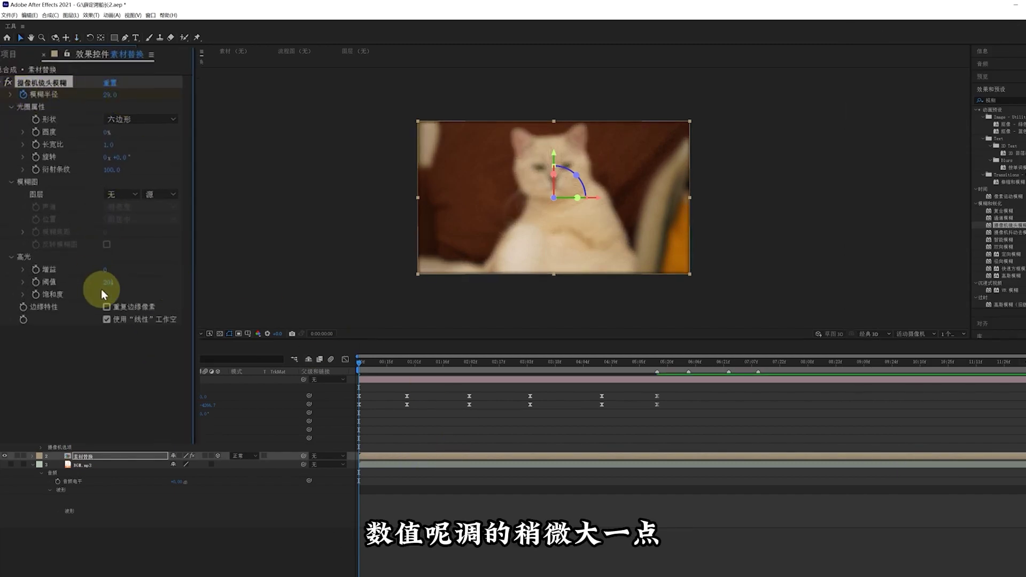
{"action": "left_click", "coordinate": [107, 306]}
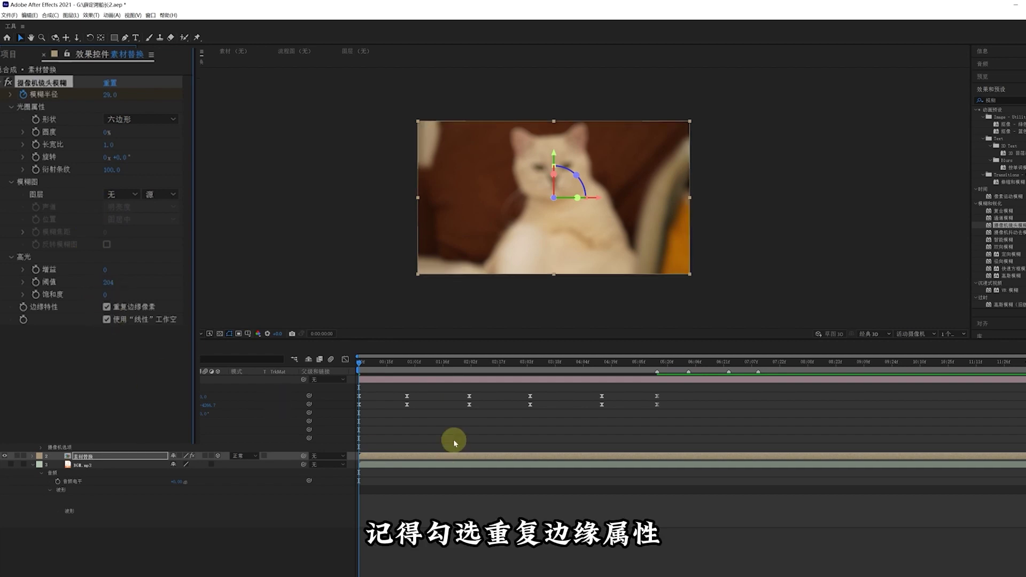
{"action": "left_click", "coordinate": [405, 362]}
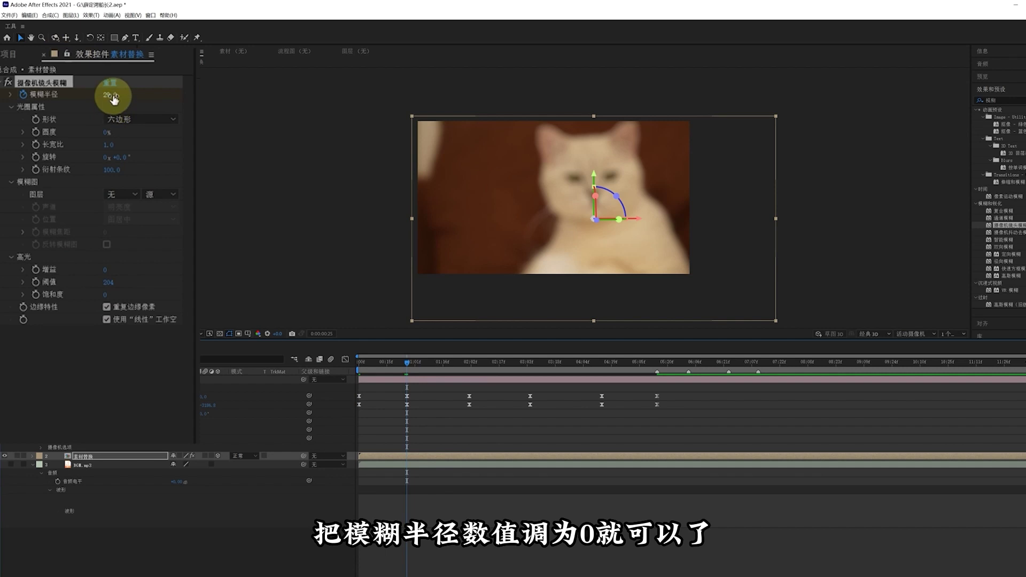
{"action": "left_click_drag", "start_coordinate": [114, 98], "coordinate": [80, 97]}
Duplicate the camera's final 目标点 and 位置 keyframes at 0:00:05:04 to hold the shot
{"action": "left_click", "coordinate": [362, 363]}
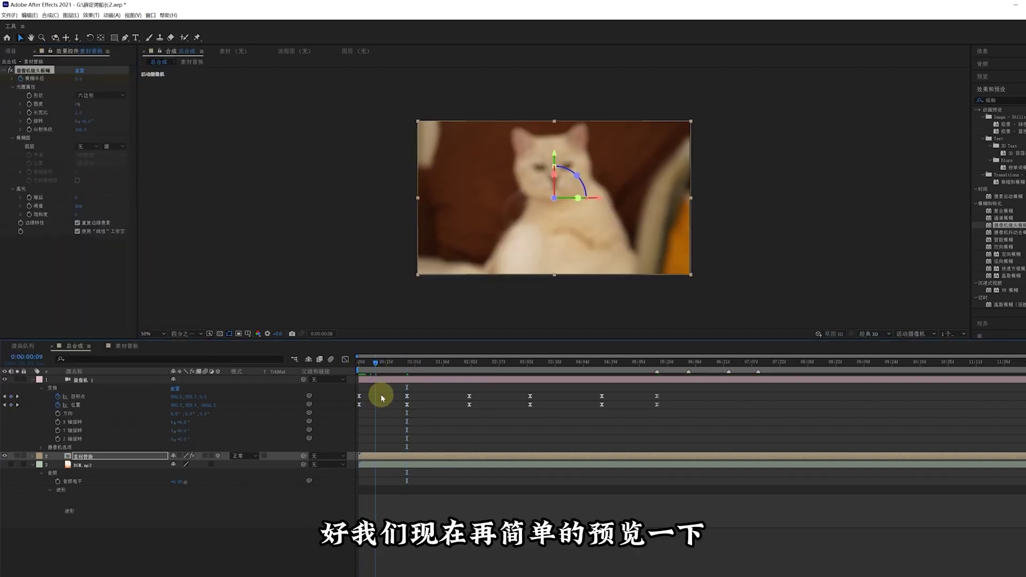
{"action": "key", "text": "space"}
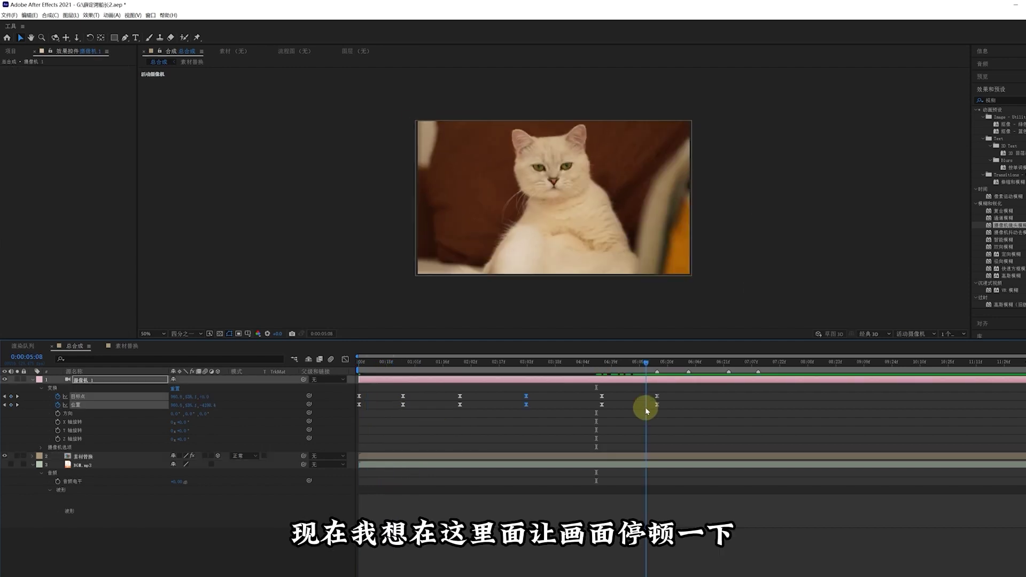
{"action": "key", "text": "Page_Down"}
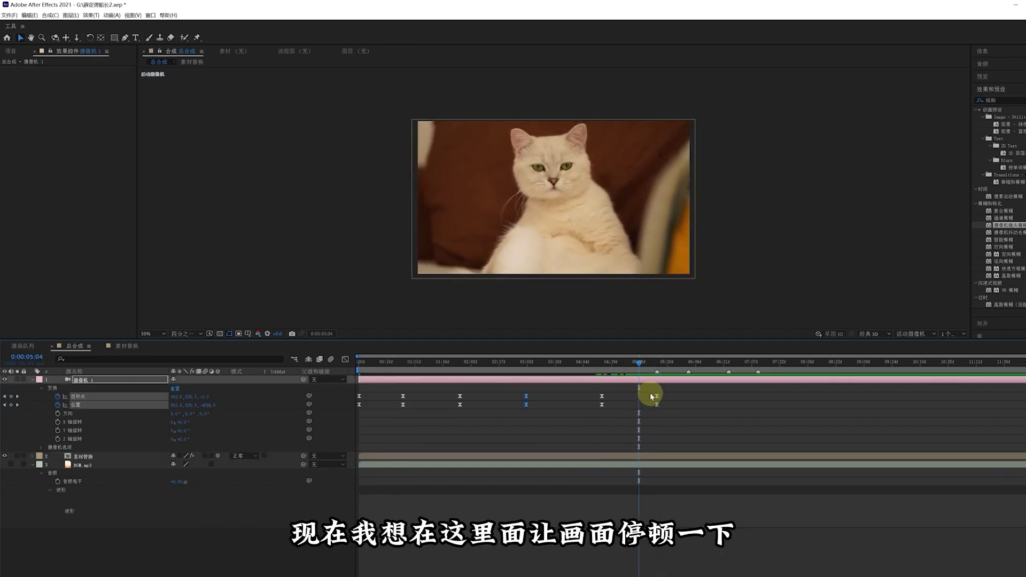
{"action": "left_click", "coordinate": [641, 364]}
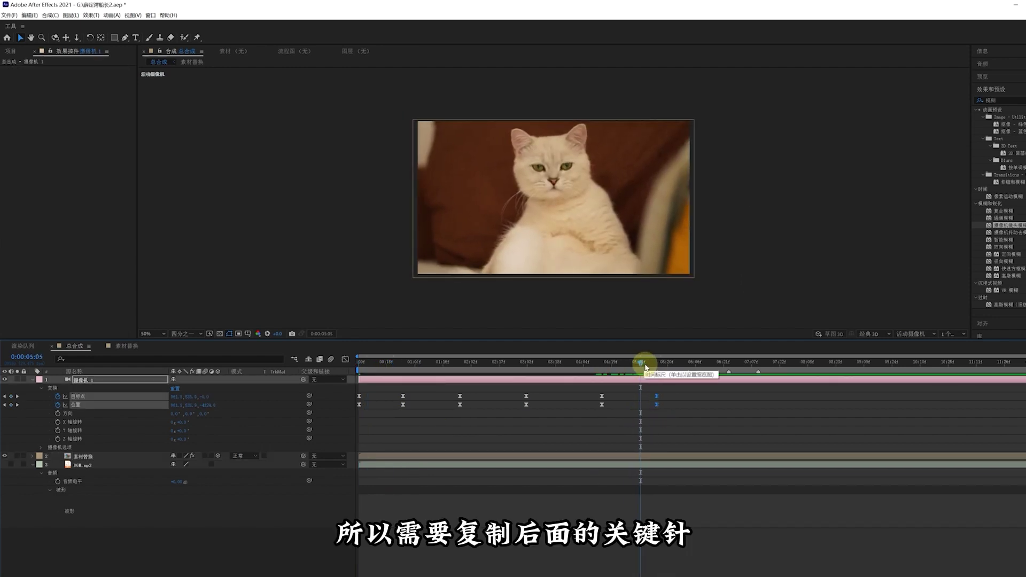
{"action": "left_click_drag", "start_coordinate": [645, 368], "coordinate": [640, 374]}
{"action": "key", "text": "ctrl+v"}
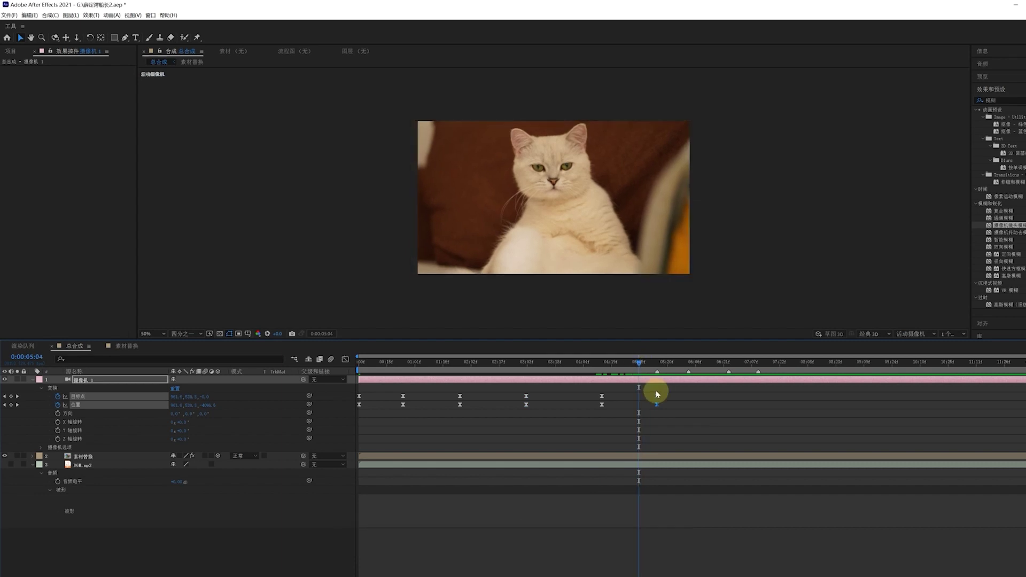
{"action": "key", "text": "Page_Up"}
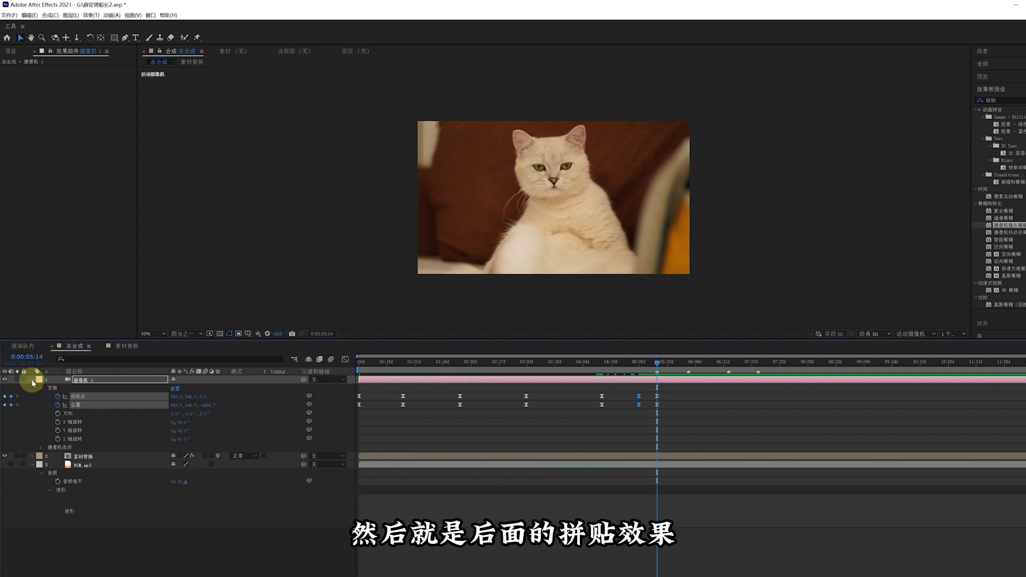
Split 素材替换 at 5:14 and rename the upper part 拼贴
{"action": "left_click", "coordinate": [33, 382]}
{"action": "left_click", "coordinate": [667, 388]}
{"action": "key", "text": "ctrl+shift+d"}
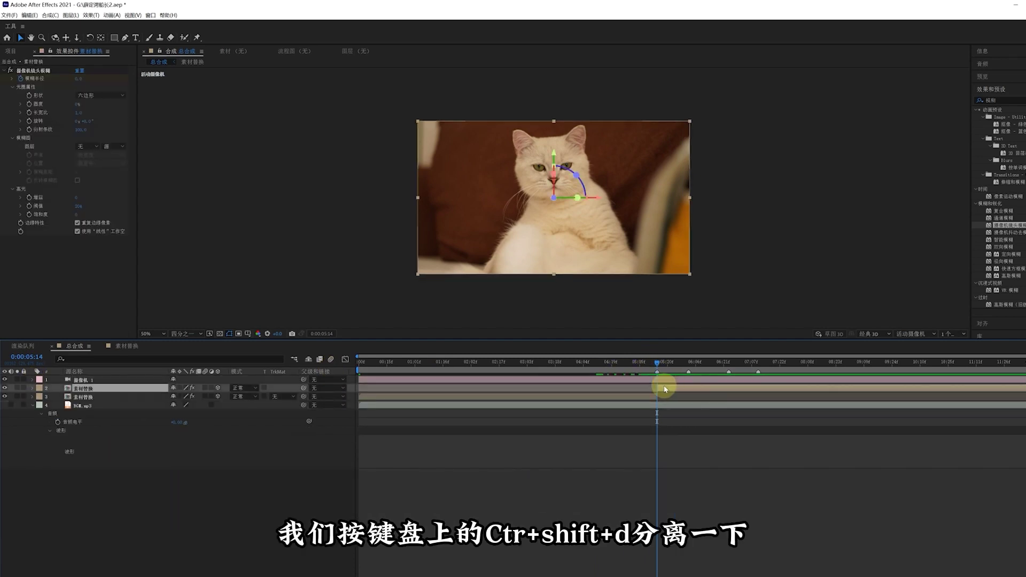
{"action": "right_click", "coordinate": [102, 390]}
{"action": "left_click", "coordinate": [128, 360]}
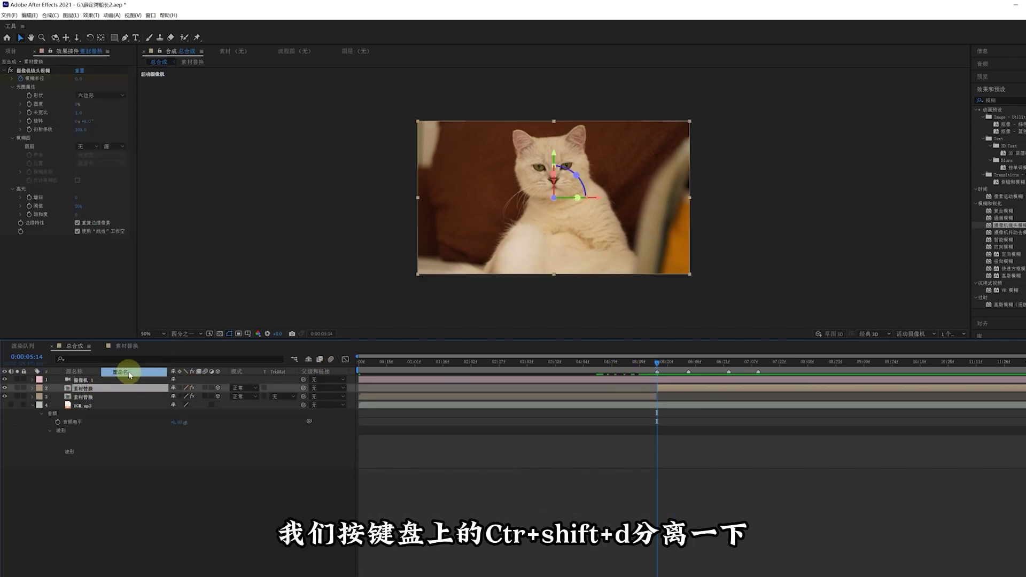
{"action": "type", "text": "p"}
{"action": "type", "text": "拼贴"}
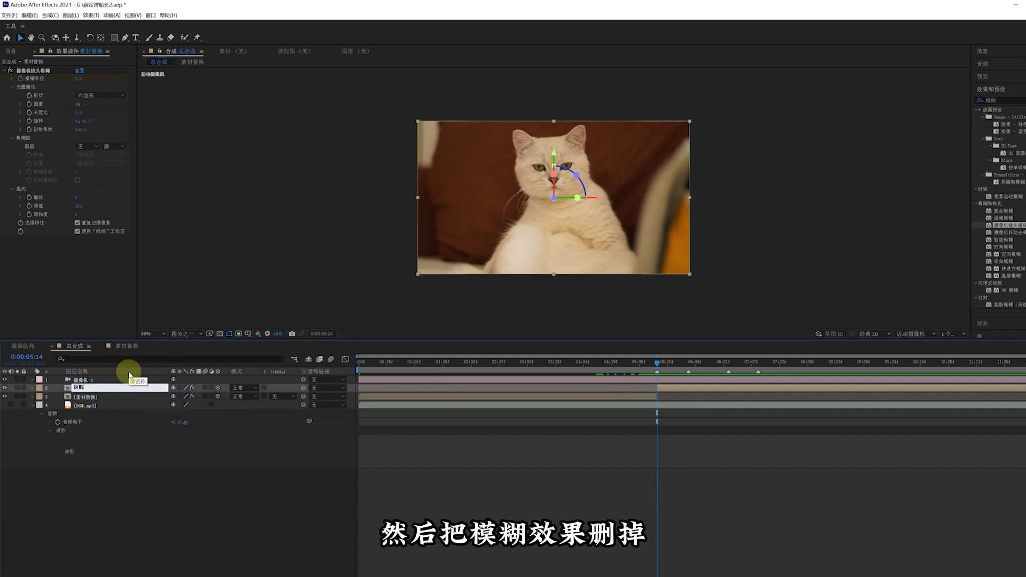
{"action": "key", "text": "Return"}
Trim the camera to end at 5:14 and split 拼贴 again at 7:10
{"action": "left_click", "coordinate": [668, 407]}
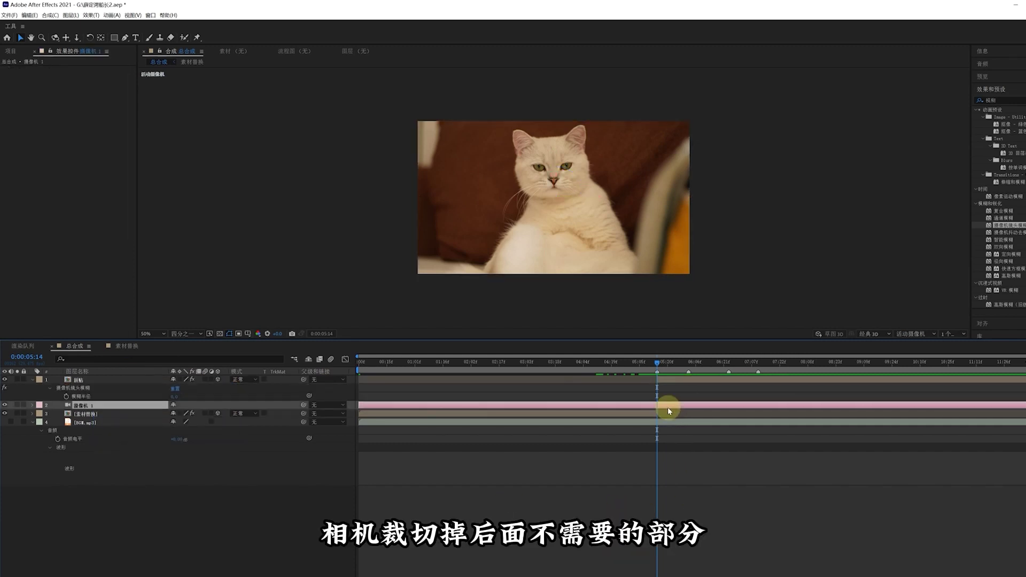
{"action": "key", "text": "alt+]"}
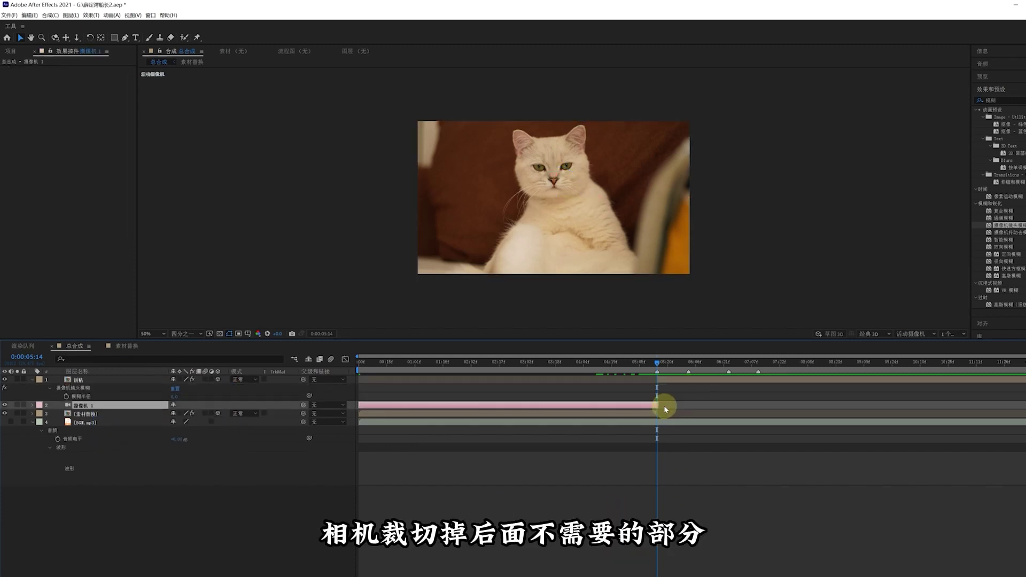
{"action": "left_click", "coordinate": [759, 363]}
{"action": "left_click", "coordinate": [766, 379]}
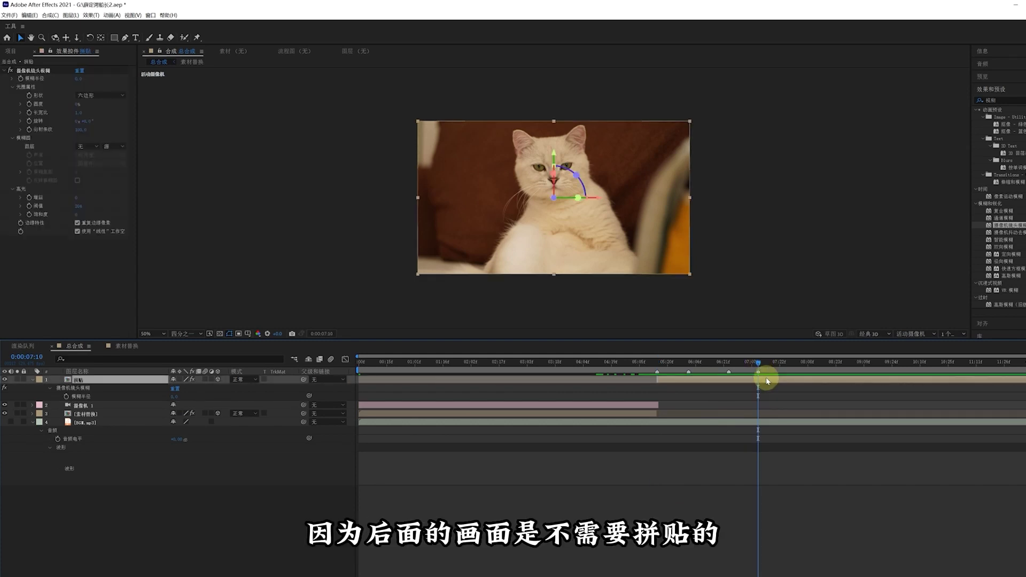
{"action": "key", "text": "ctrl+shift+d"}
{"action": "key", "text": "Return"}
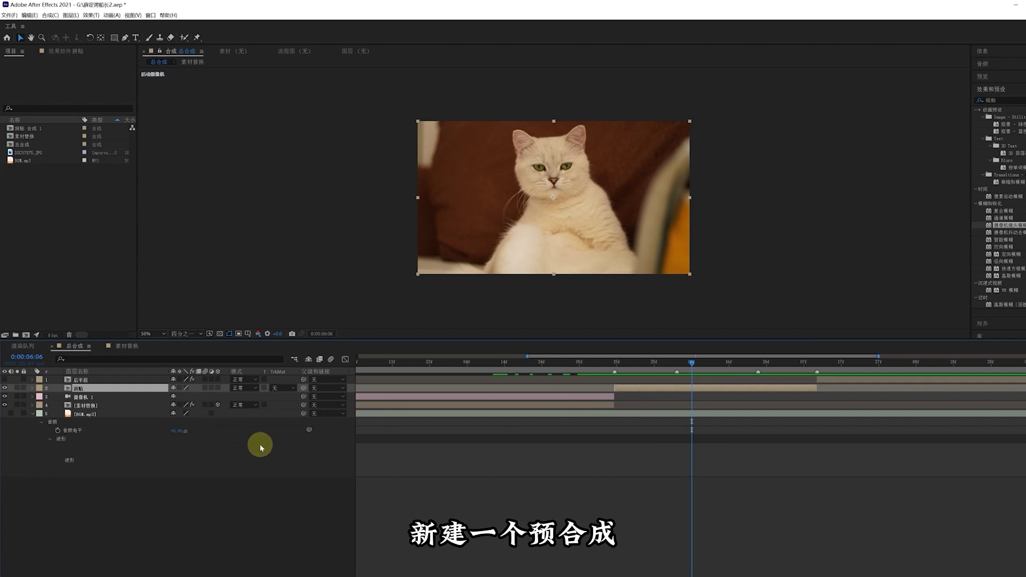
Precompose 拼贴 into 拼贴 合成 2, placing the film-frame image above the cat
{"action": "key", "text": "ctrl+shift+c"}
{"action": "left_click", "coordinate": [276, 183]}
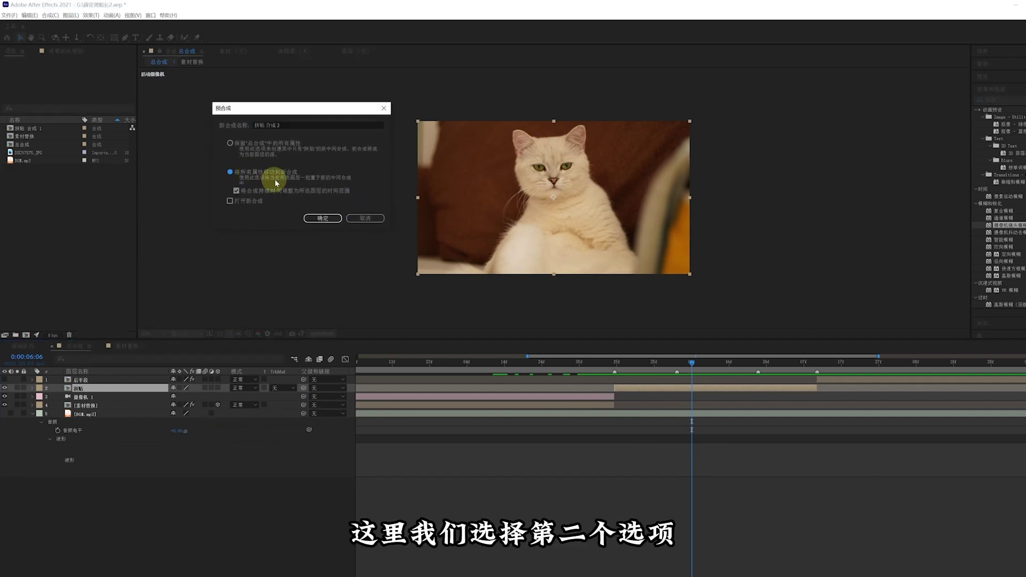
{"action": "left_click", "coordinate": [323, 218]}
{"action": "left_click", "coordinate": [101, 388]}
{"action": "key", "text": "s"}
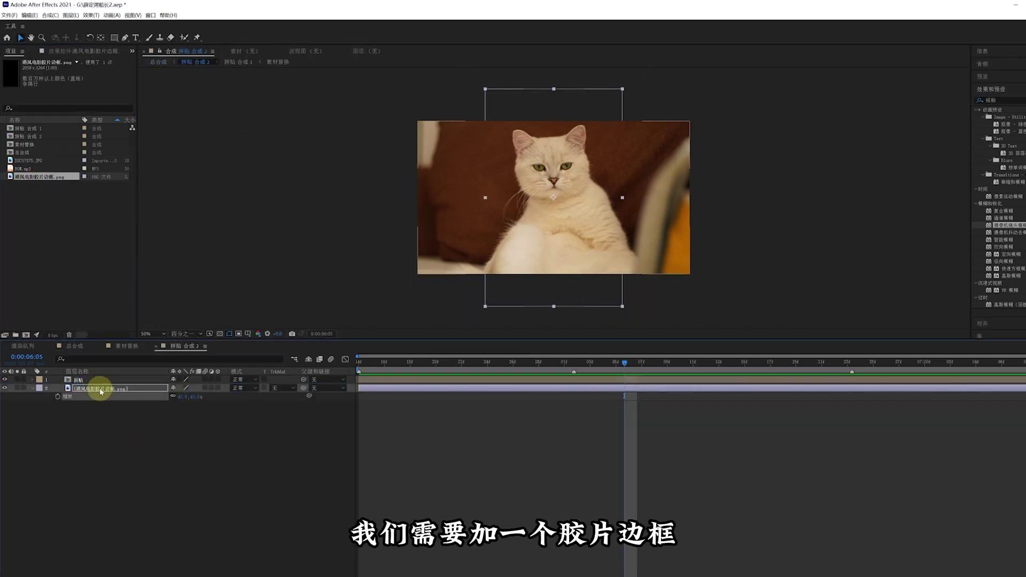
{"action": "left_click_drag", "start_coordinate": [101, 392], "coordinate": [103, 380]}
{"action": "left_click_drag", "start_coordinate": [183, 388], "coordinate": [202, 390]}
Change the precomp's composition width to 1950
{"action": "right_click", "coordinate": [211, 389]}
{"action": "left_click", "coordinate": [246, 397]}
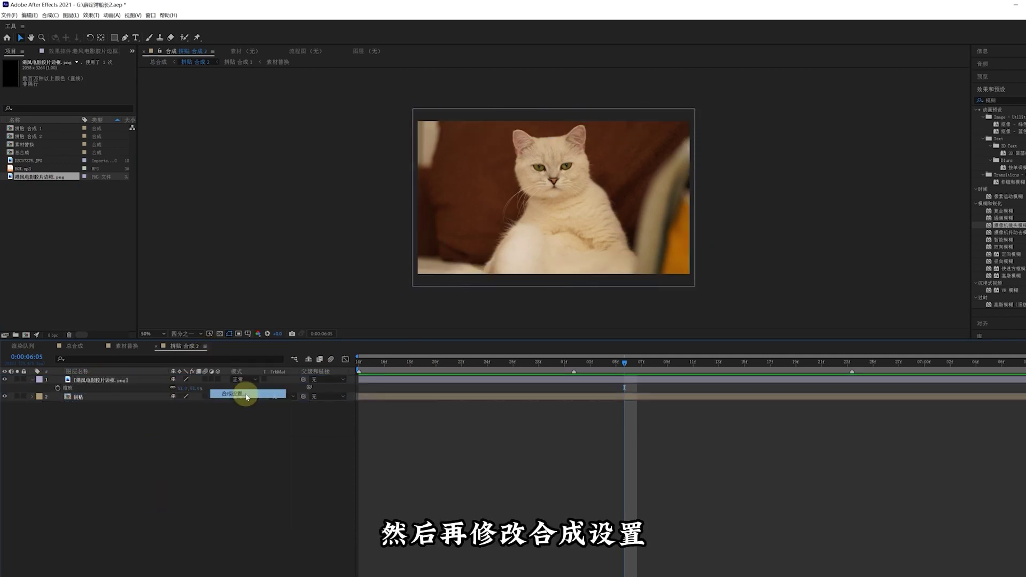
{"action": "left_click", "coordinate": [766, 235]}
{"action": "type", "text": "1950"}
{"action": "left_click", "coordinate": [771, 247]}
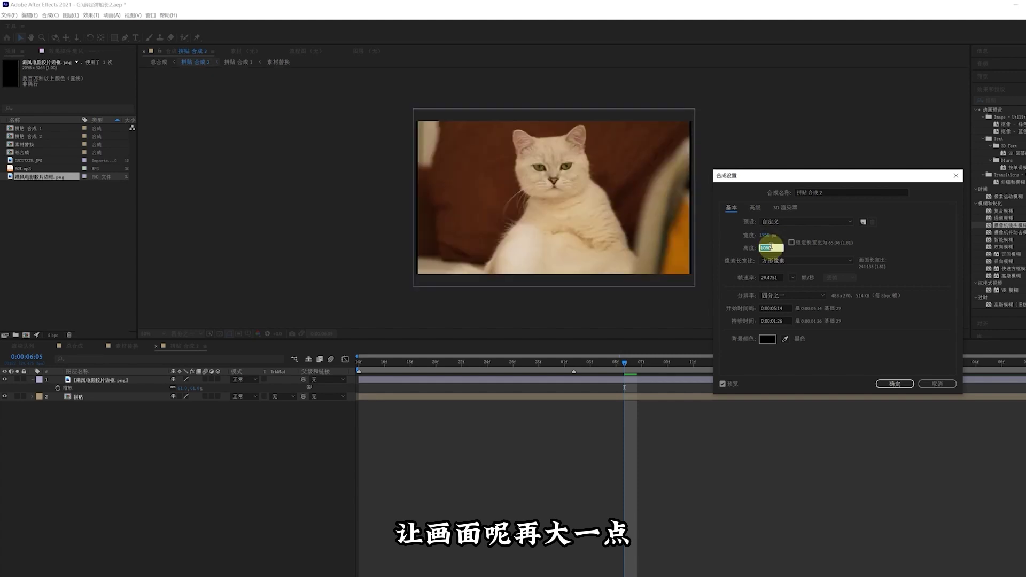
{"action": "left_click", "coordinate": [895, 384]}
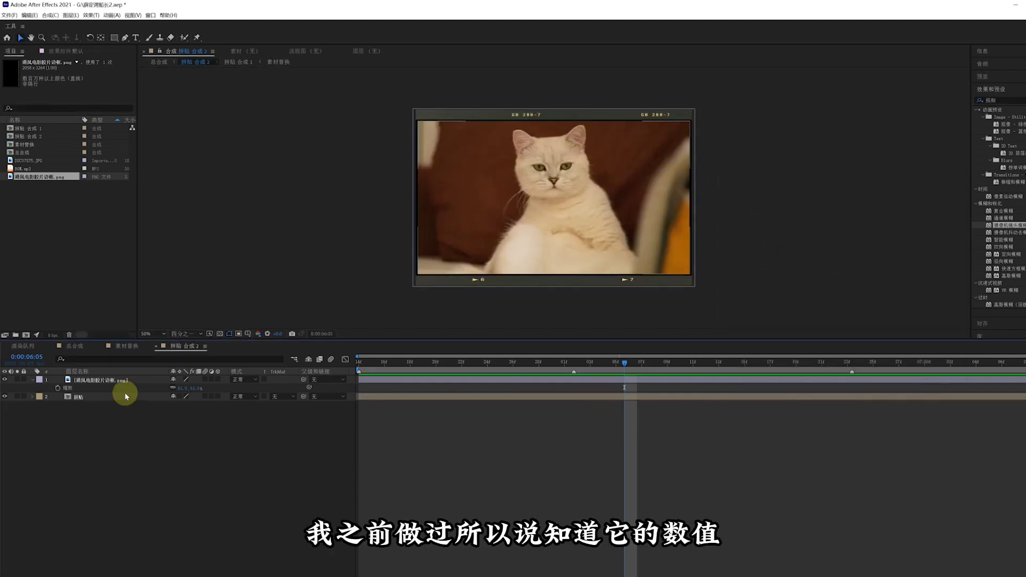
Set the film-frame layer's scale to 50% and return to 总合成
{"action": "left_click", "coordinate": [193, 388]}
{"action": "type", "text": "50"}
{"action": "left_click", "coordinate": [565, 477]}
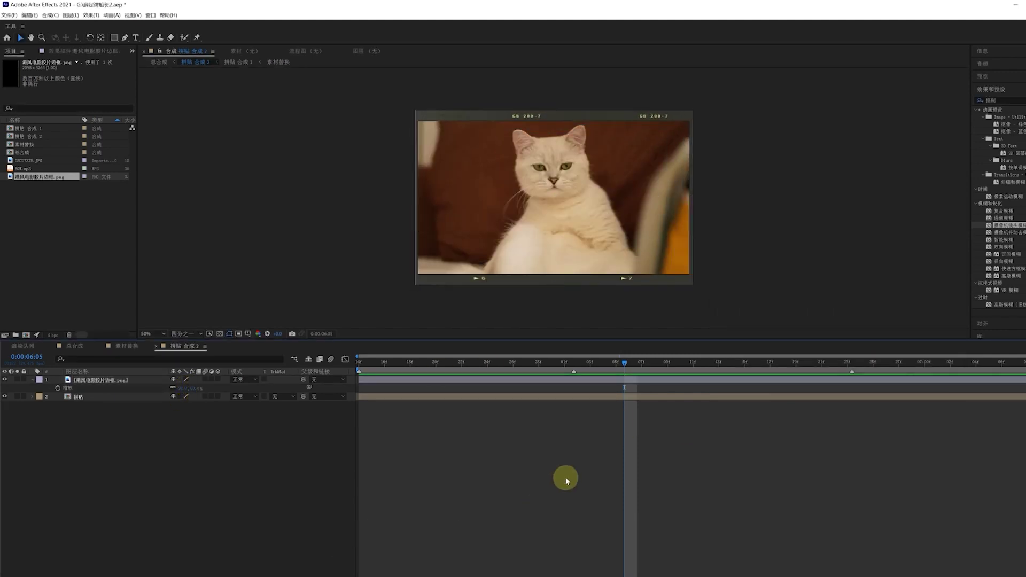
{"action": "left_click", "coordinate": [80, 347]}
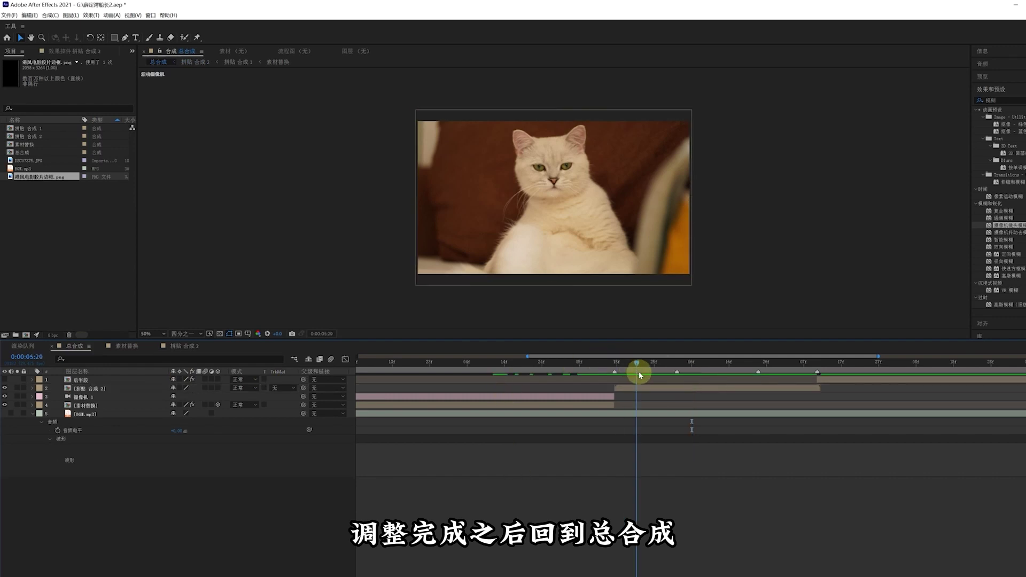
Start a scale keyframe on 拼贴 合成 2 where the collage layer begins
{"action": "left_click_drag", "start_coordinate": [639, 374], "coordinate": [615, 374]}
{"action": "left_click", "coordinate": [96, 389]}
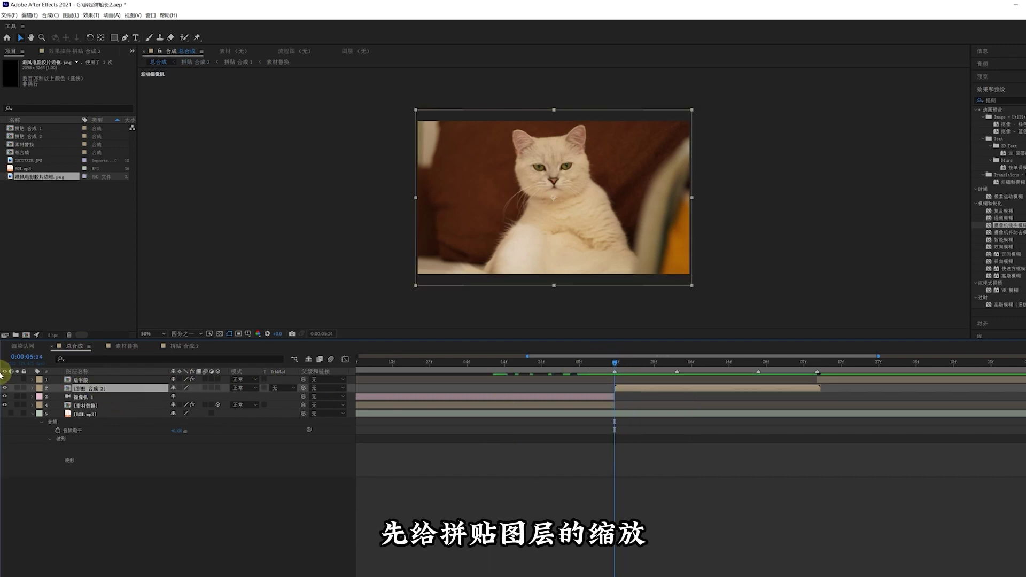
{"action": "left_click", "coordinate": [32, 389]}
{"action": "left_click", "coordinate": [42, 396]}
{"action": "left_click", "coordinate": [57, 422]}
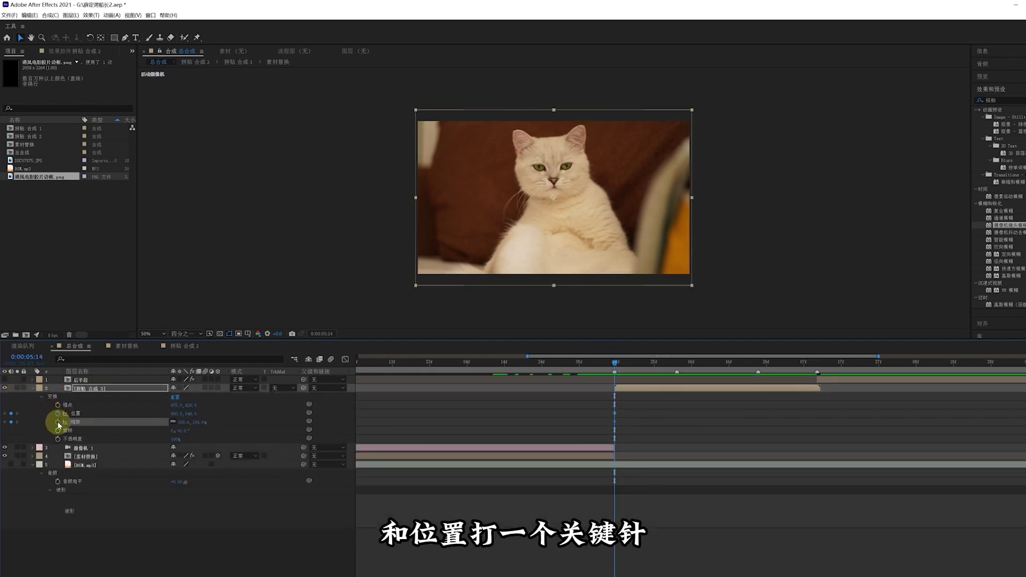
{"action": "left_click_drag", "start_coordinate": [635, 379], "coordinate": [637, 379]}
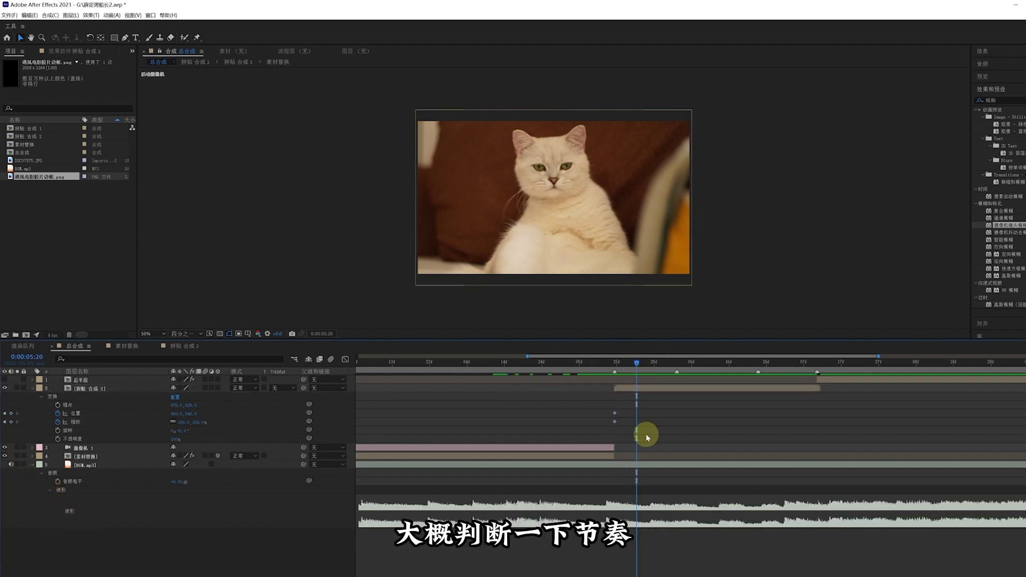
Keyframe the collage shrinking to 50% then about 31% while sliding right on later beats
{"action": "left_click_drag", "start_coordinate": [642, 372], "coordinate": [643, 367]}
{"action": "left_click", "coordinate": [180, 412]}
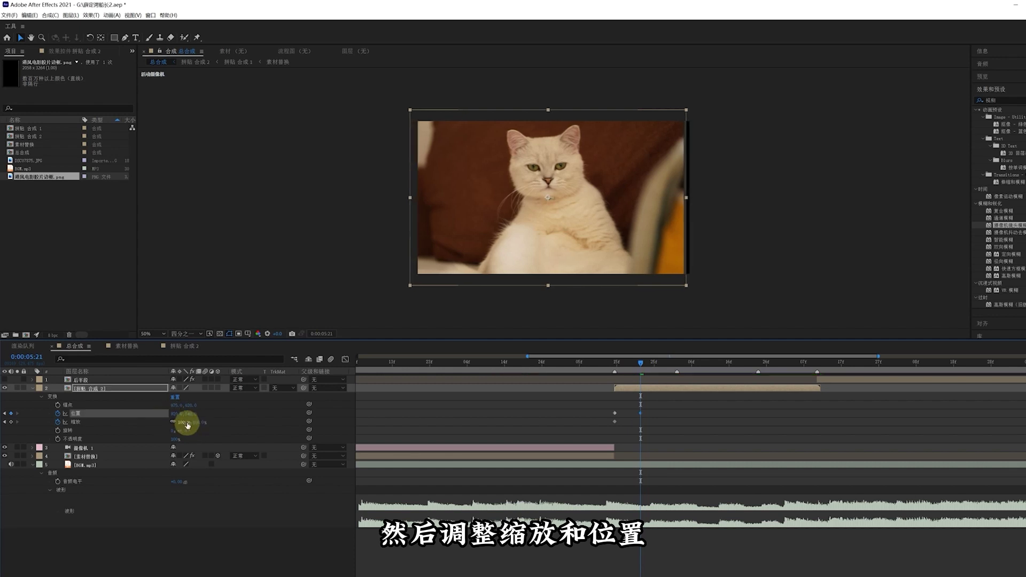
{"action": "mouse_move", "coordinate": [178, 431]}
{"action": "left_mouse_down"}
{"action": "mouse_move", "coordinate": [172, 423]}
{"action": "mouse_move", "coordinate": [234, 419]}
{"action": "left_mouse_up"}
{"action": "left_click_drag", "start_coordinate": [675, 369], "coordinate": [678, 367]}
{"action": "left_click_drag", "start_coordinate": [184, 422], "coordinate": [283, 457]}
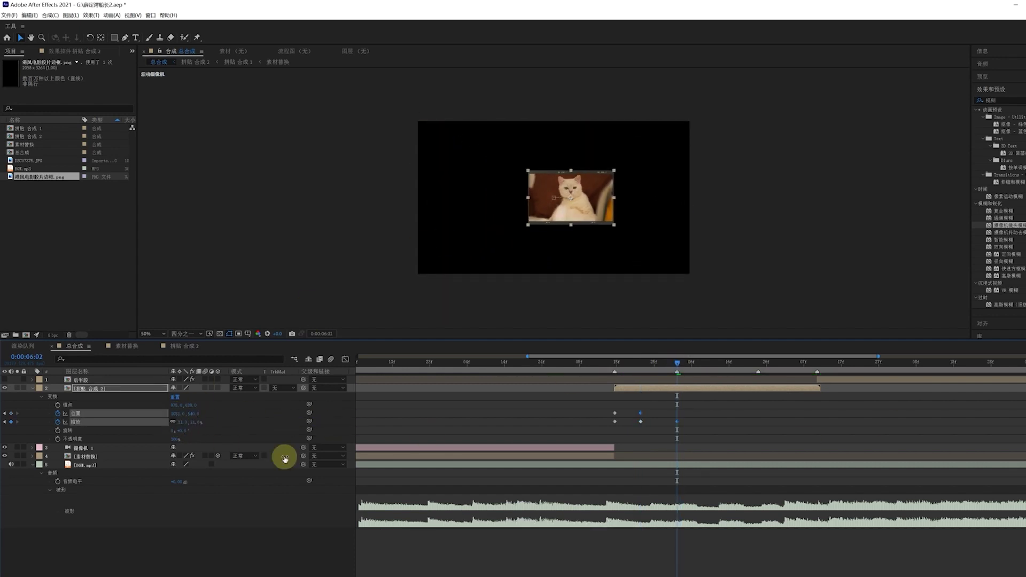
{"action": "left_click_drag", "start_coordinate": [177, 413], "coordinate": [711, 370]}
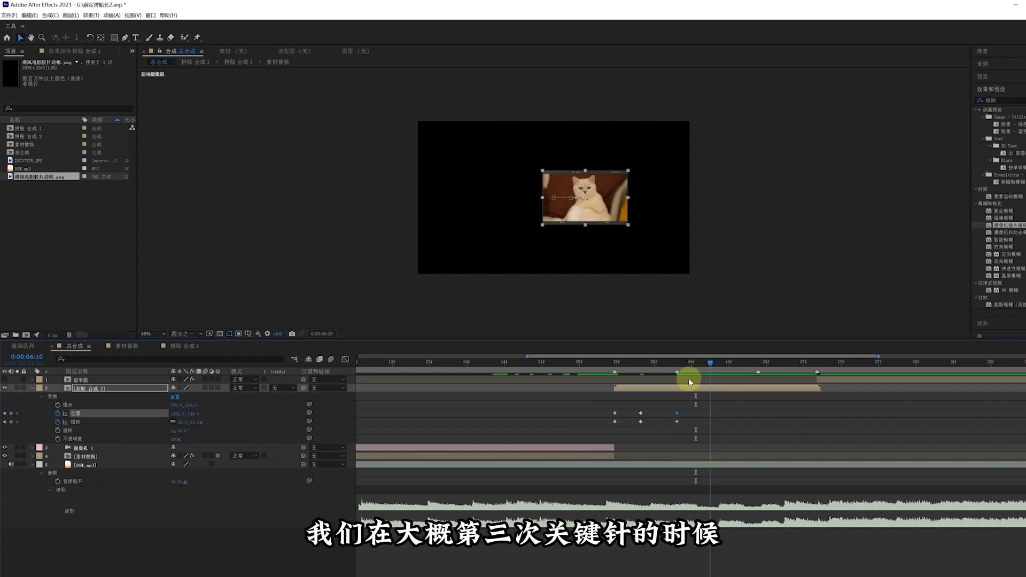
{"action": "left_click", "coordinate": [182, 422]}
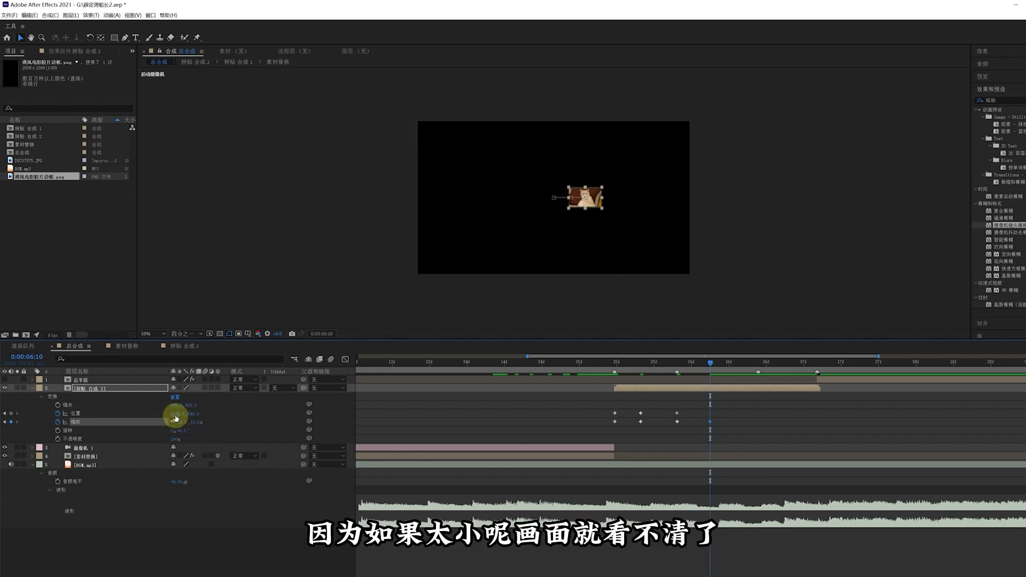
{"action": "left_click_drag", "start_coordinate": [175, 414], "coordinate": [199, 413]}
{"action": "left_click", "coordinate": [728, 424]}
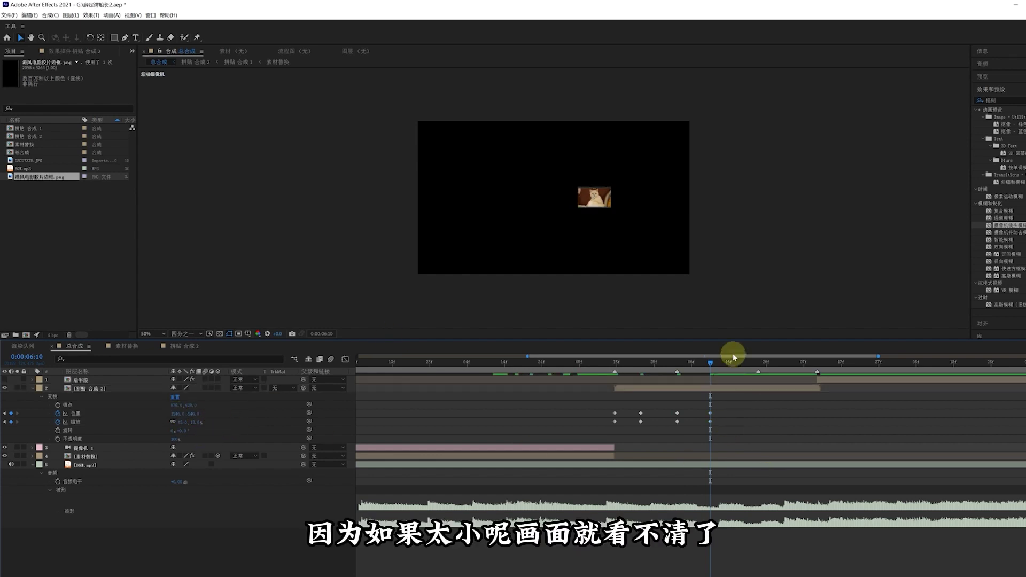
{"action": "left_click", "coordinate": [762, 362]}
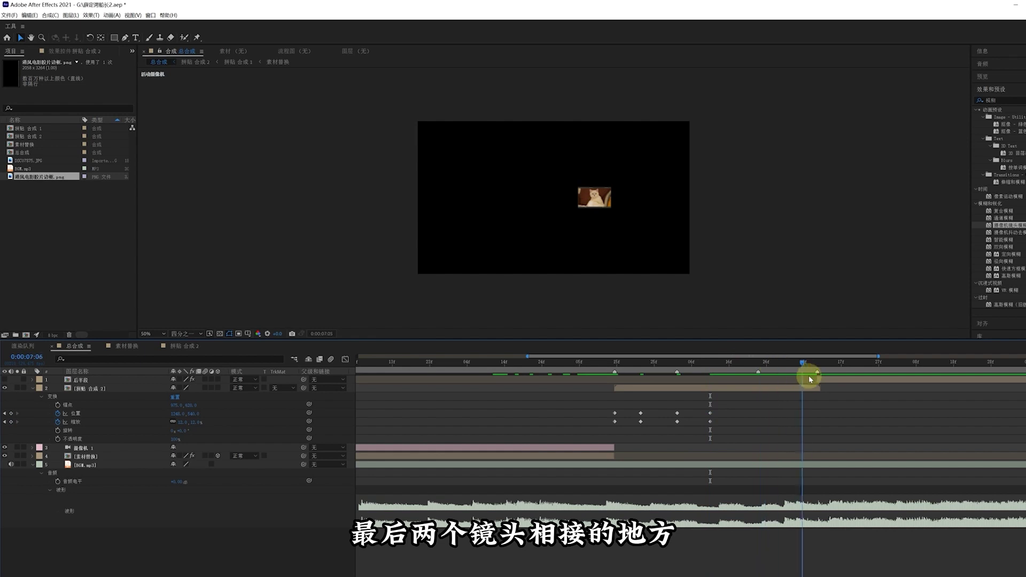
Paste the first Position and Scale keyframes at 07:10 and adjust the collage position there
{"action": "left_click_drag", "start_coordinate": [810, 380], "coordinate": [815, 377]}
{"action": "left_click_drag", "start_coordinate": [602, 407], "coordinate": [620, 426]}
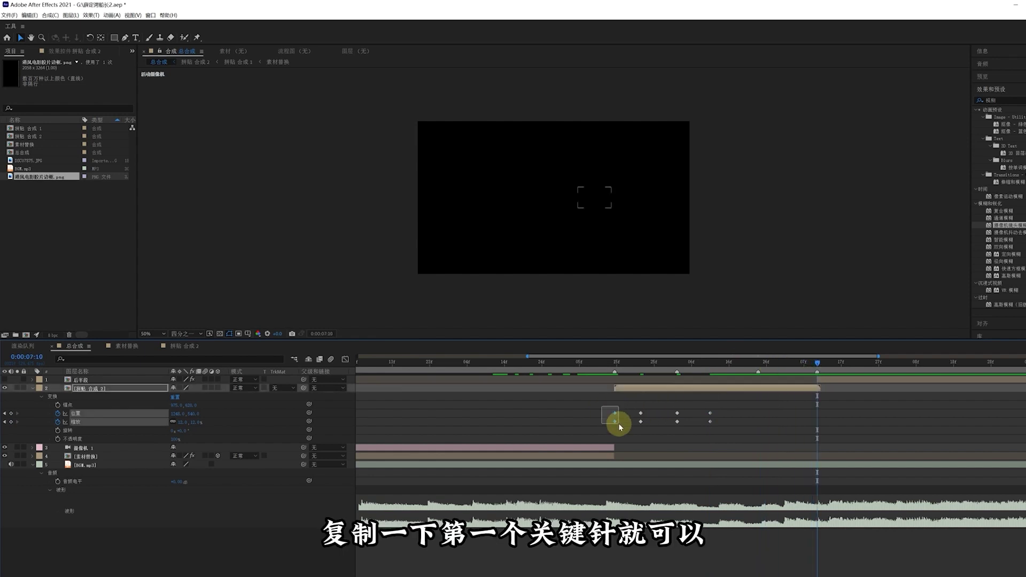
{"action": "key", "text": "ctrl+v"}
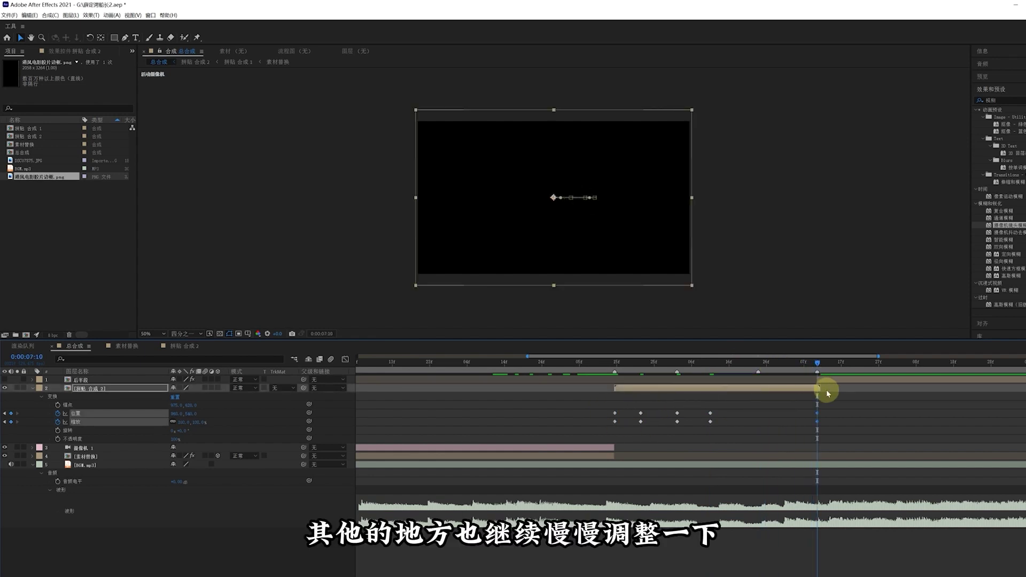
{"action": "left_click", "coordinate": [820, 389]}
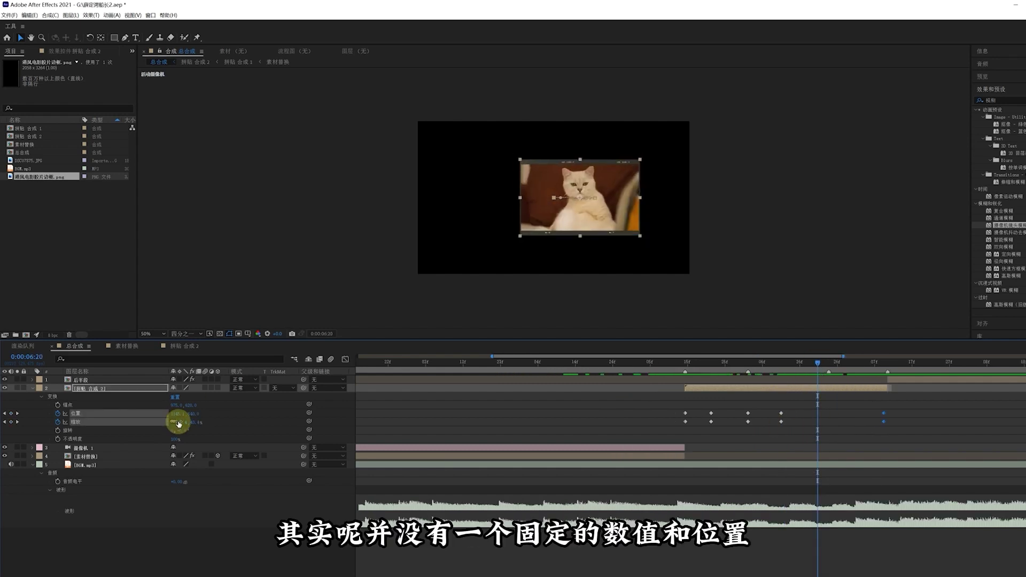
{"action": "left_click_drag", "start_coordinate": [172, 414], "coordinate": [145, 413]}
Delete an unwanted Position keyframe later in the collage section
{"action": "scroll", "coordinate": [893, 416], "scroll_direction": "up", "scroll_amount": 2}
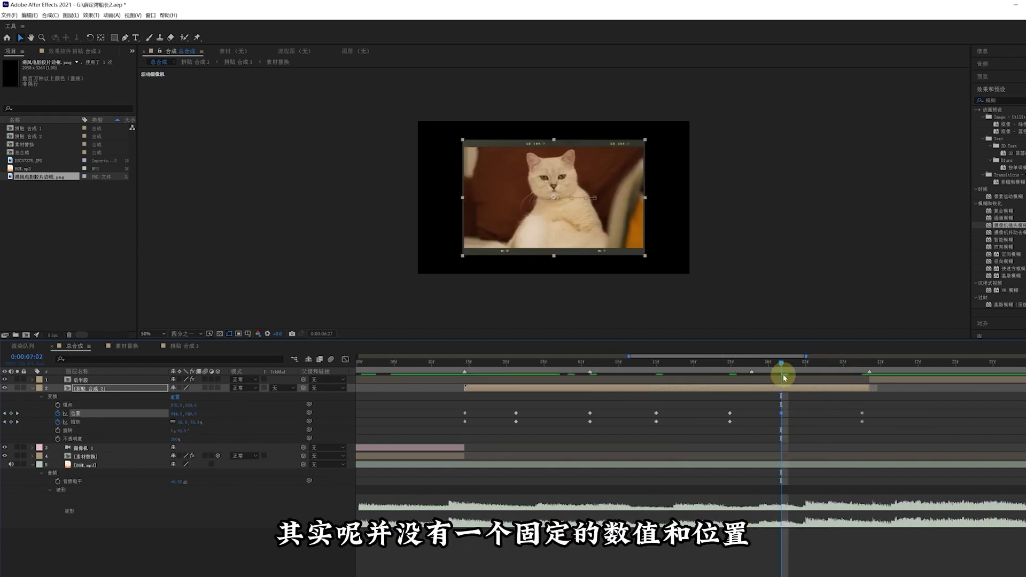
{"action": "left_click", "coordinate": [842, 369]}
{"action": "left_click", "coordinate": [782, 413]}
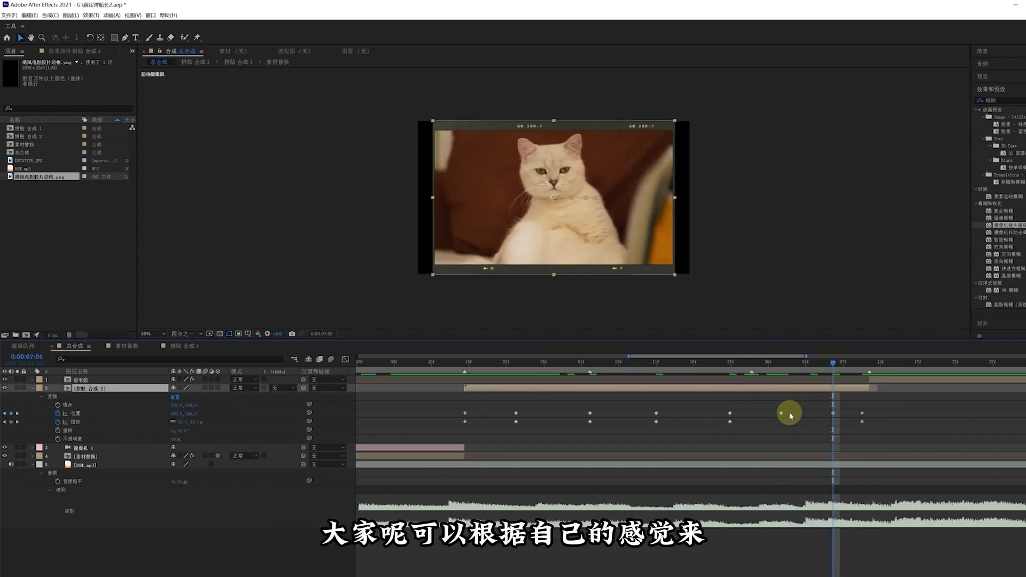
{"action": "key", "text": "Delete"}
{"action": "left_click", "coordinate": [731, 422]}
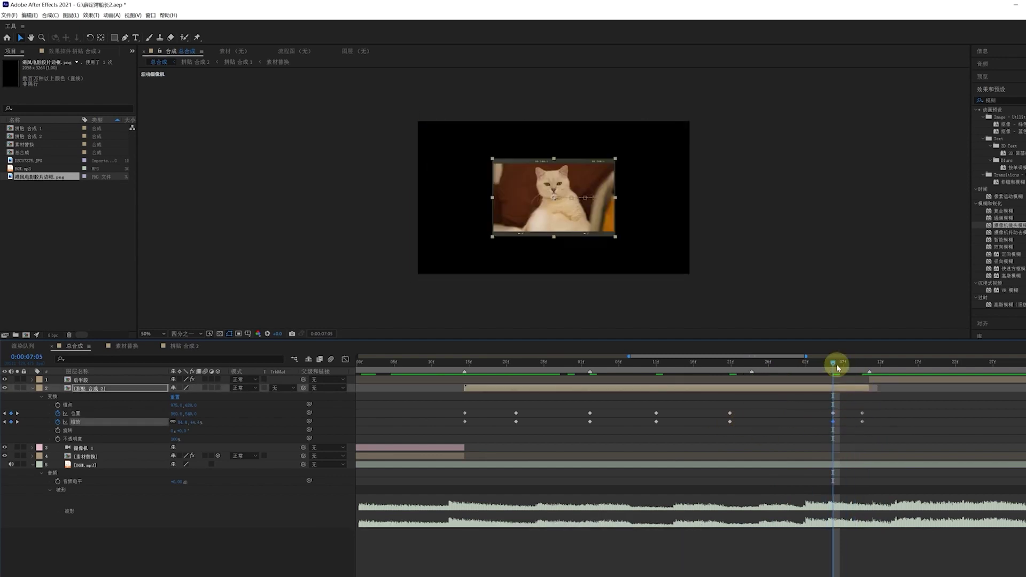
Select all Position and Scale keyframes and show only the Scale curve in the Graph Editor
{"action": "left_click", "coordinate": [515, 362]}
{"action": "left_click_drag", "start_coordinate": [443, 410], "coordinate": [875, 427]}
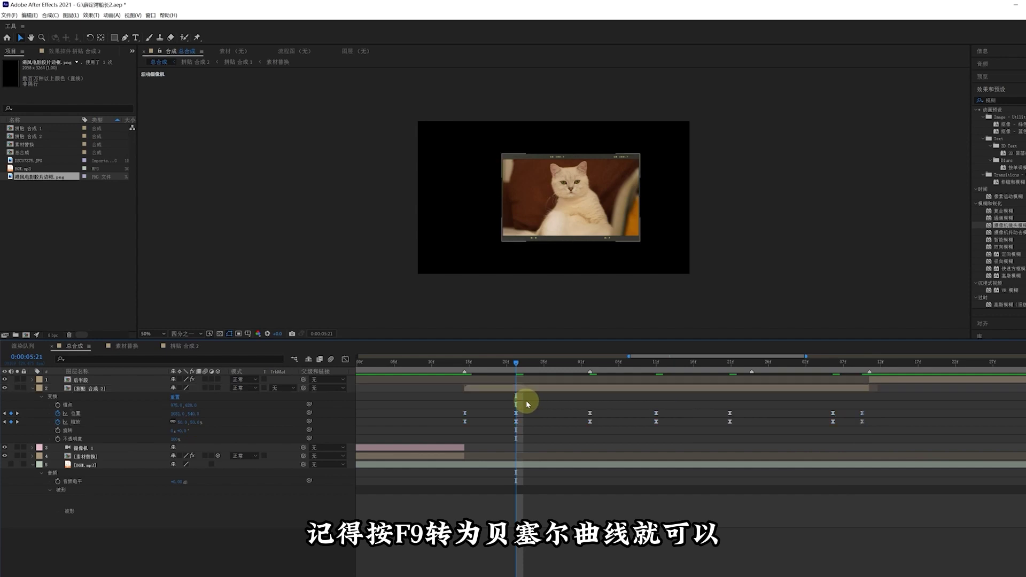
{"action": "left_click", "coordinate": [345, 359]}
{"action": "left_click", "coordinate": [238, 410]}
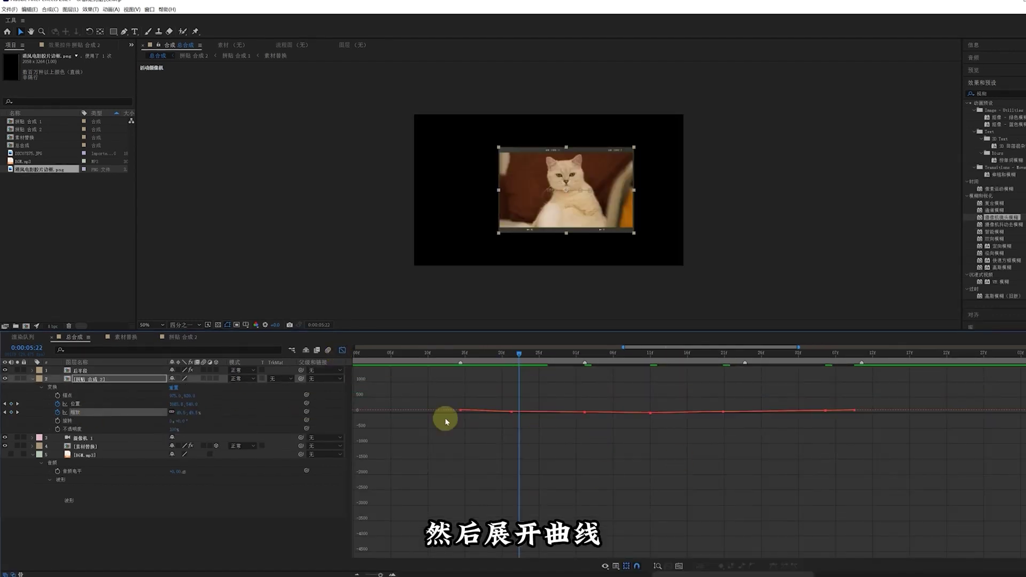
Reshape the Scale curve's easing around its keyframes and scrub to preview the zoom
{"action": "left_click", "coordinate": [657, 565]}
{"action": "left_click_drag", "start_coordinate": [535, 420], "coordinate": [595, 484]}
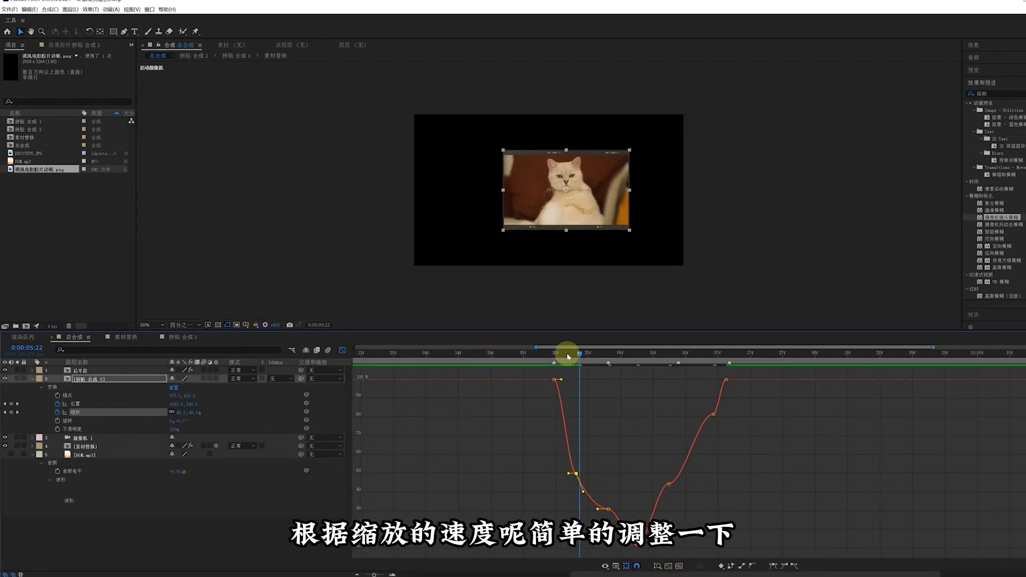
{"action": "mouse_move", "coordinate": [567, 353]}
{"action": "left_mouse_down"}
{"action": "mouse_move", "coordinate": [554, 354]}
{"action": "mouse_move", "coordinate": [613, 426]}
{"action": "left_mouse_up"}
{"action": "left_click", "coordinate": [608, 509]}
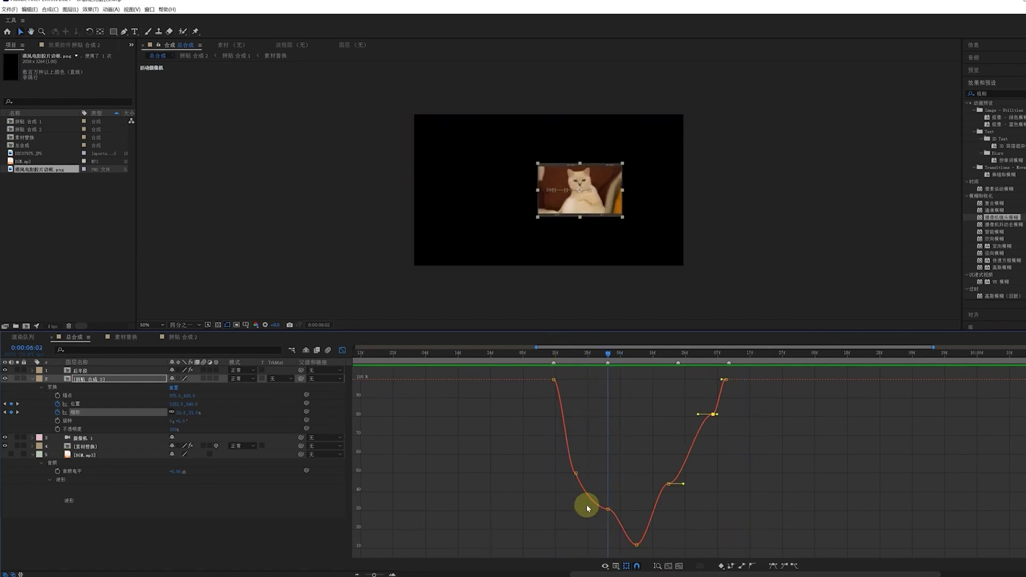
{"action": "left_click_drag", "start_coordinate": [588, 507], "coordinate": [554, 424]}
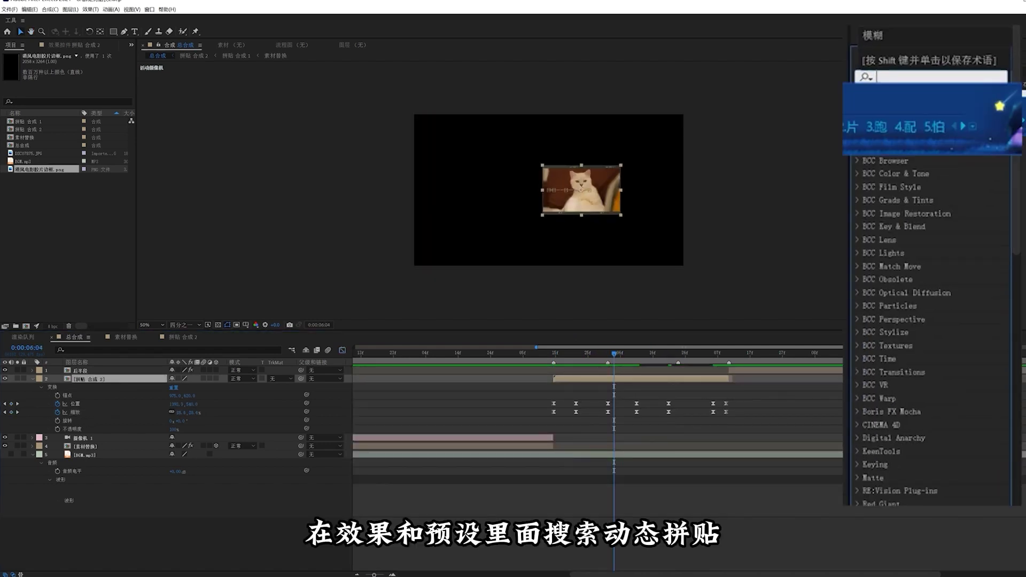
Search for 动态拼贴 (Motion Tile) and apply it to the collage layer
{"action": "type", "text": "拼贴"}
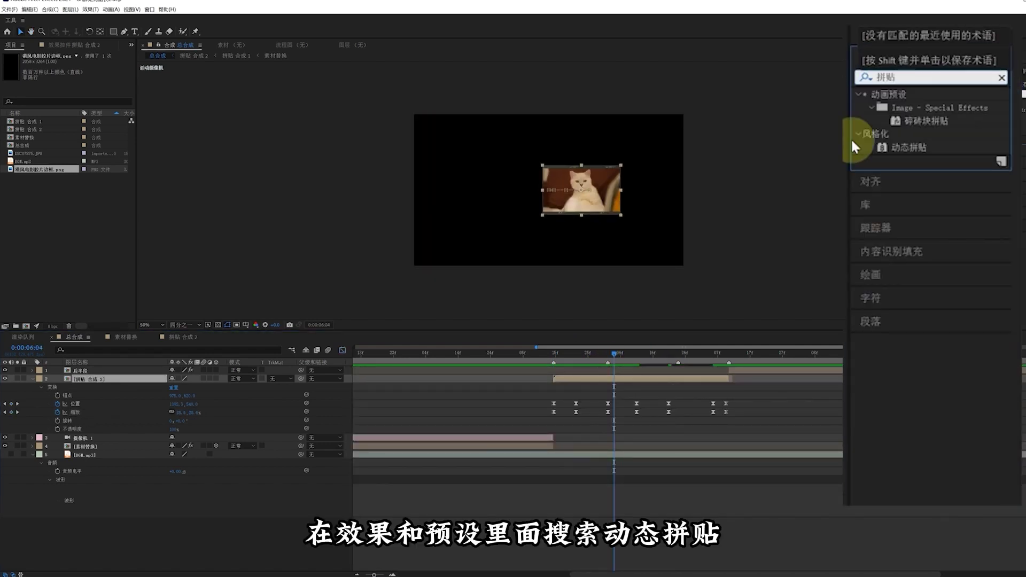
{"action": "left_click_drag", "start_coordinate": [908, 147], "coordinate": [127, 377]}
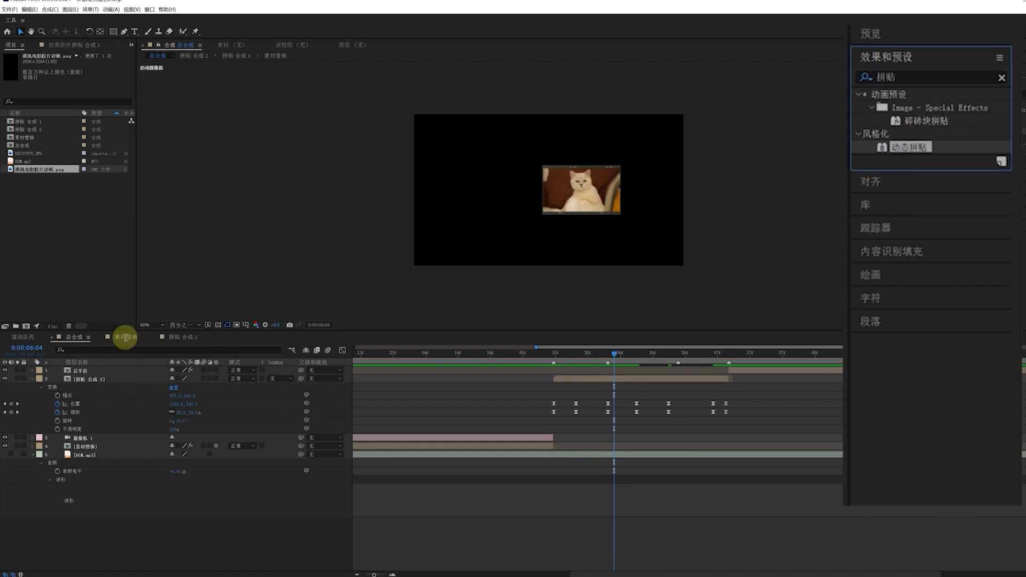
{"action": "left_click", "coordinate": [640, 354]}
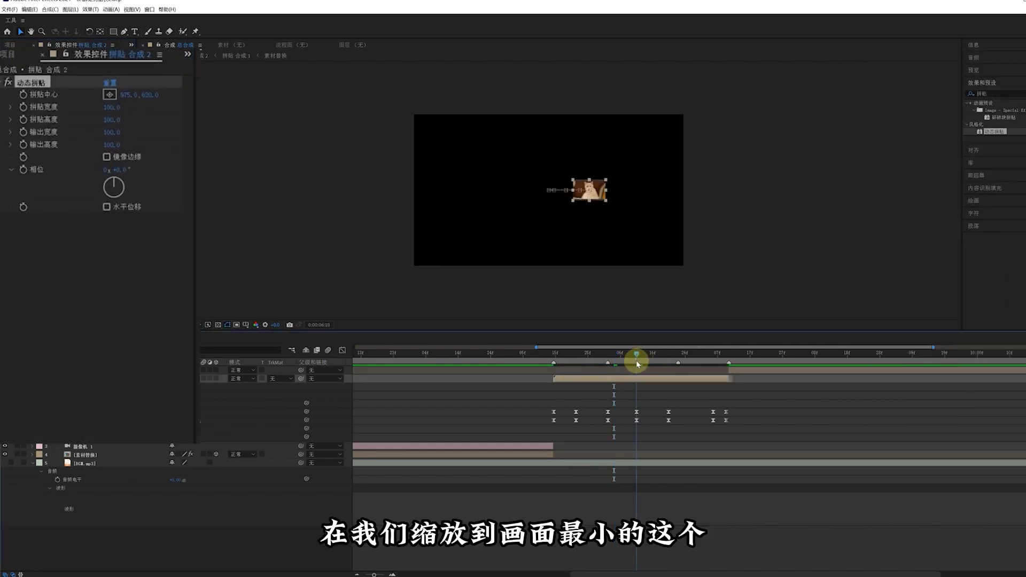
{"action": "left_click_drag", "start_coordinate": [637, 364], "coordinate": [631, 359]}
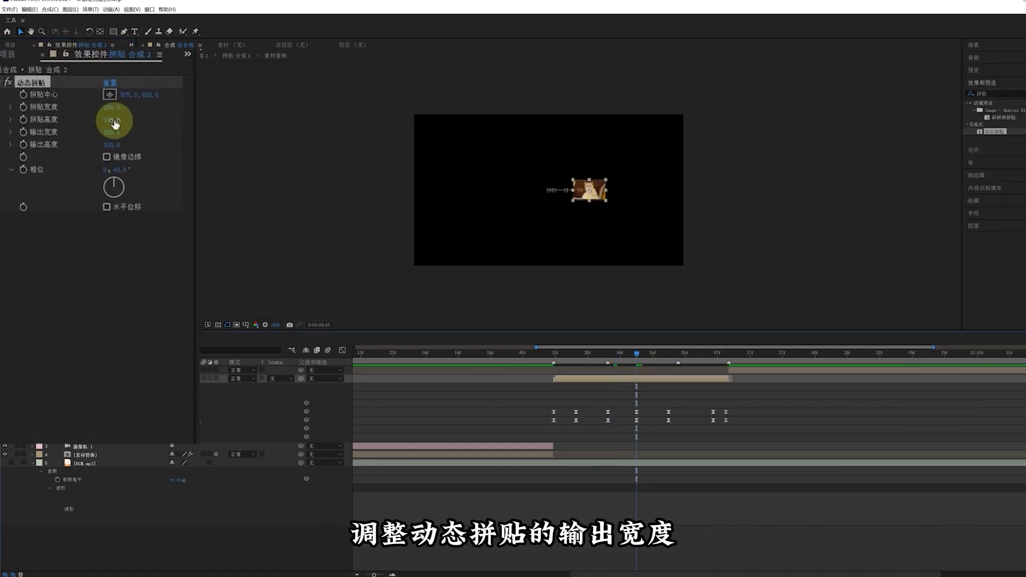
Set Motion Tile Output Width to 1090 and Output Height to 750, then check the grid
{"action": "left_click_drag", "start_coordinate": [115, 133], "coordinate": [182, 143]}
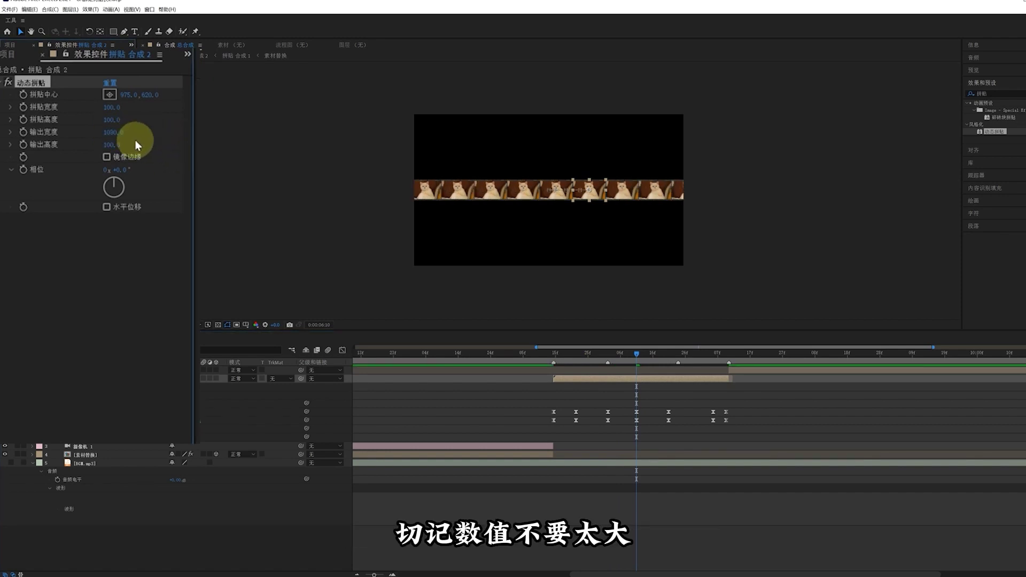
{"action": "left_click_drag", "start_coordinate": [115, 144], "coordinate": [168, 155]}
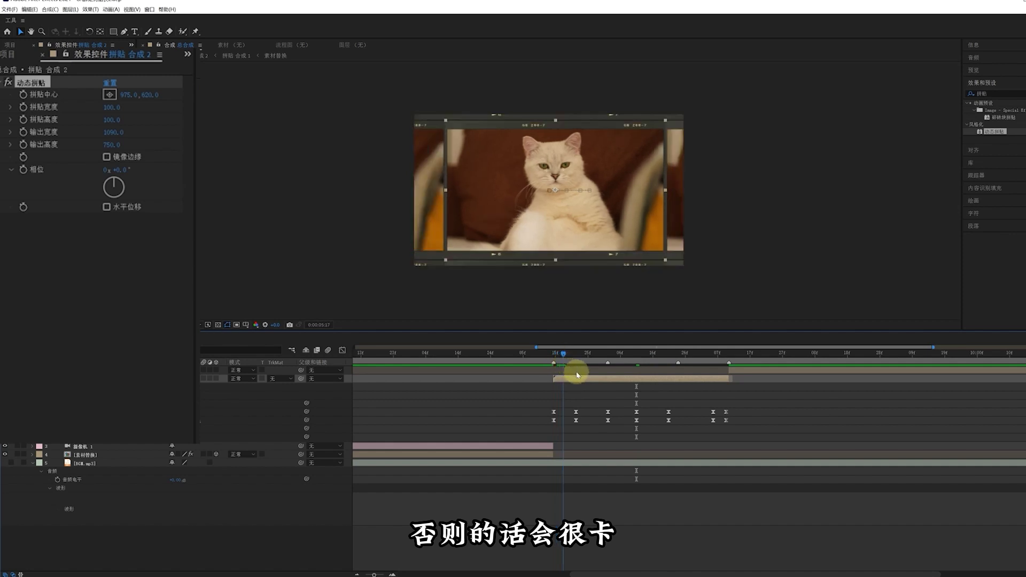
{"action": "mouse_move", "coordinate": [561, 358]}
{"action": "left_mouse_down"}
{"action": "mouse_move", "coordinate": [639, 396]}
{"action": "mouse_move", "coordinate": [728, 413]}
{"action": "mouse_move", "coordinate": [641, 383]}
{"action": "left_mouse_up"}
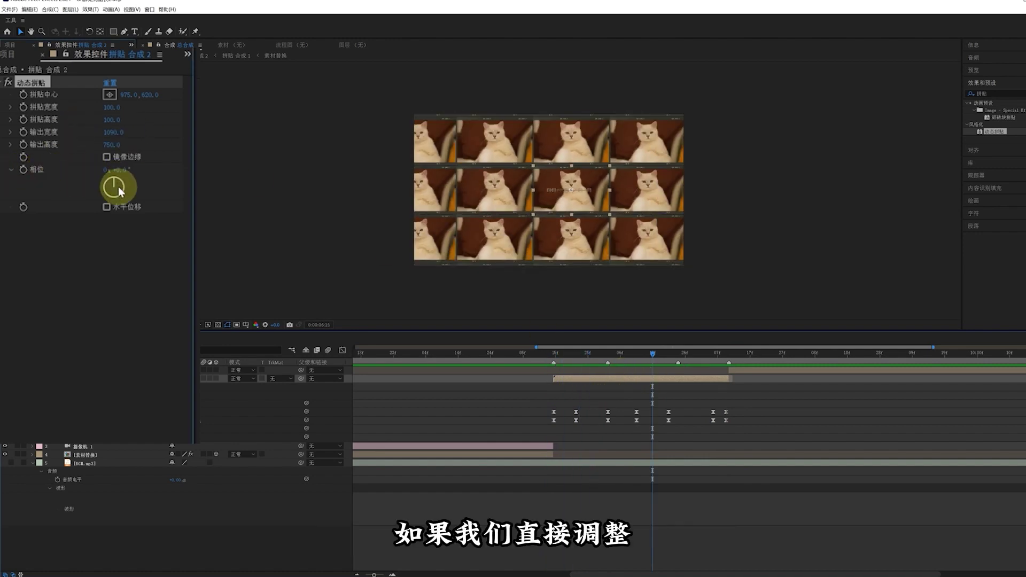
Turn on Horizontal Phase Shift and set the Motion Tile phase to 0x+36°
{"action": "left_click_drag", "start_coordinate": [118, 187], "coordinate": [94, 174]}
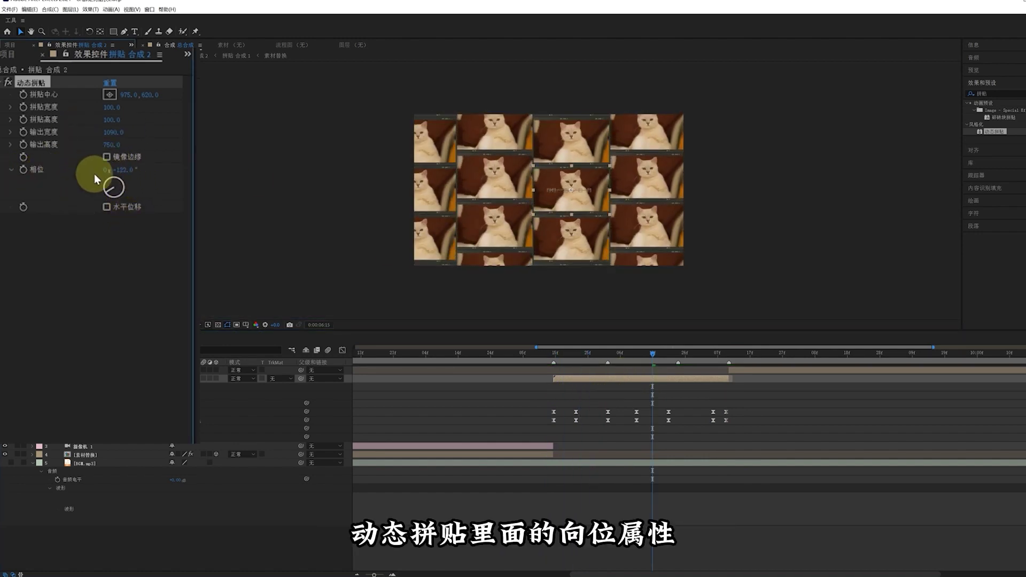
{"action": "left_click_drag", "start_coordinate": [94, 174], "coordinate": [106, 176]}
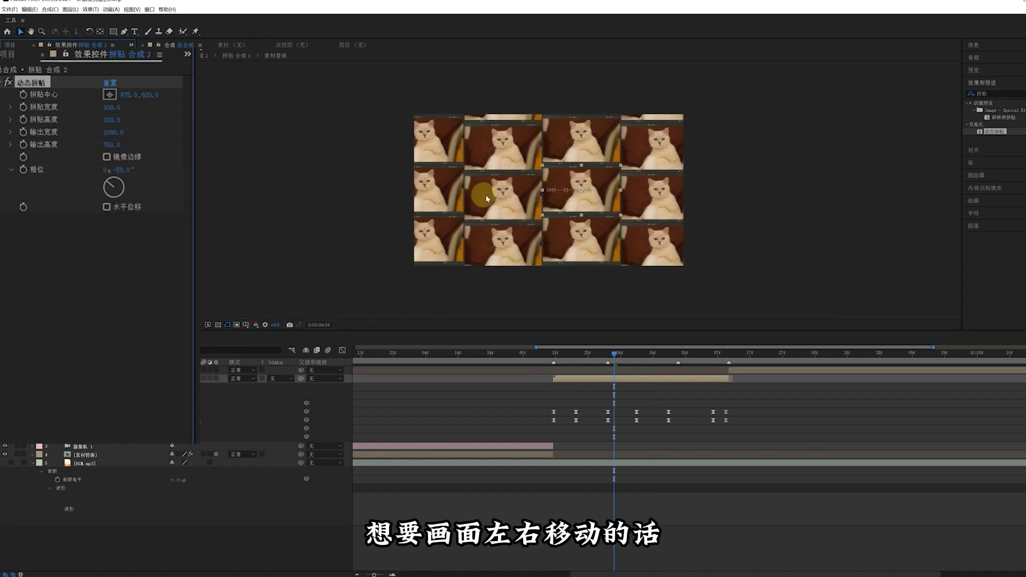
{"action": "left_click", "coordinate": [107, 207]}
{"action": "left_click_drag", "start_coordinate": [144, 169], "coordinate": [34, 171]}
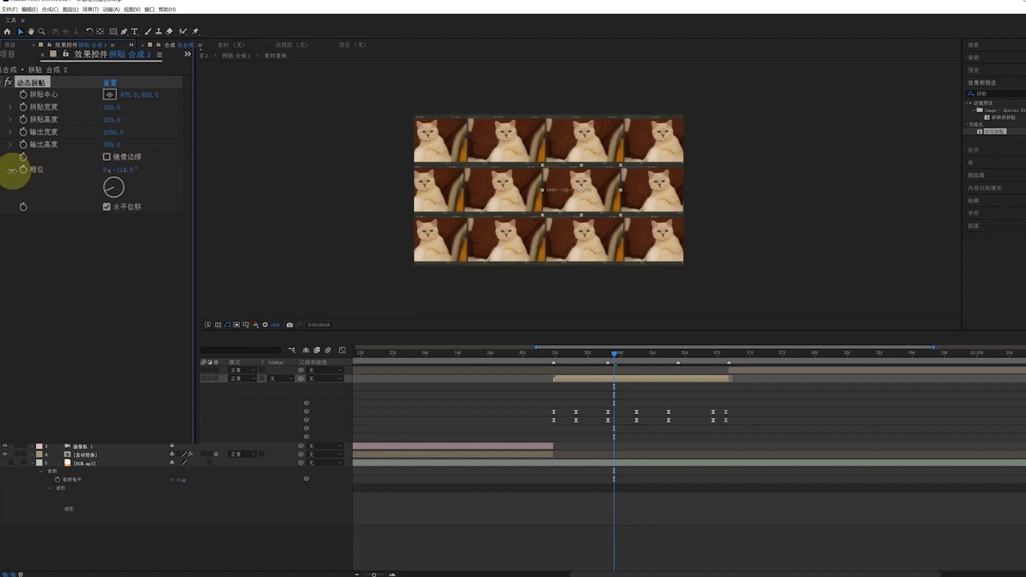
Keyframe the phase at the layer start and animate it to 5x+36° at the layer end
{"action": "left_click", "coordinate": [553, 354]}
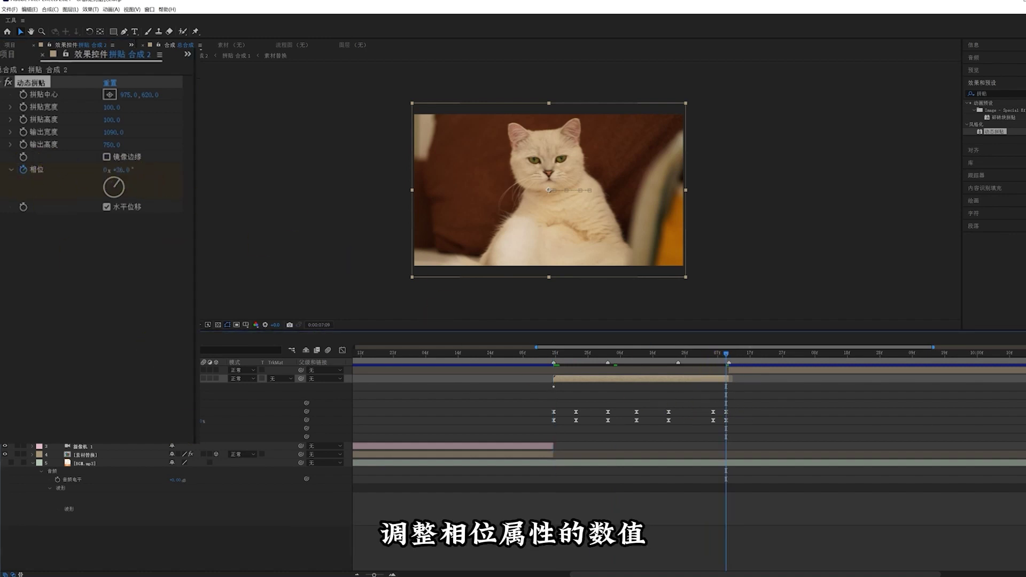
{"action": "left_click", "coordinate": [109, 170]}
{"action": "type", "text": "5"}
{"action": "key", "text": "Return"}
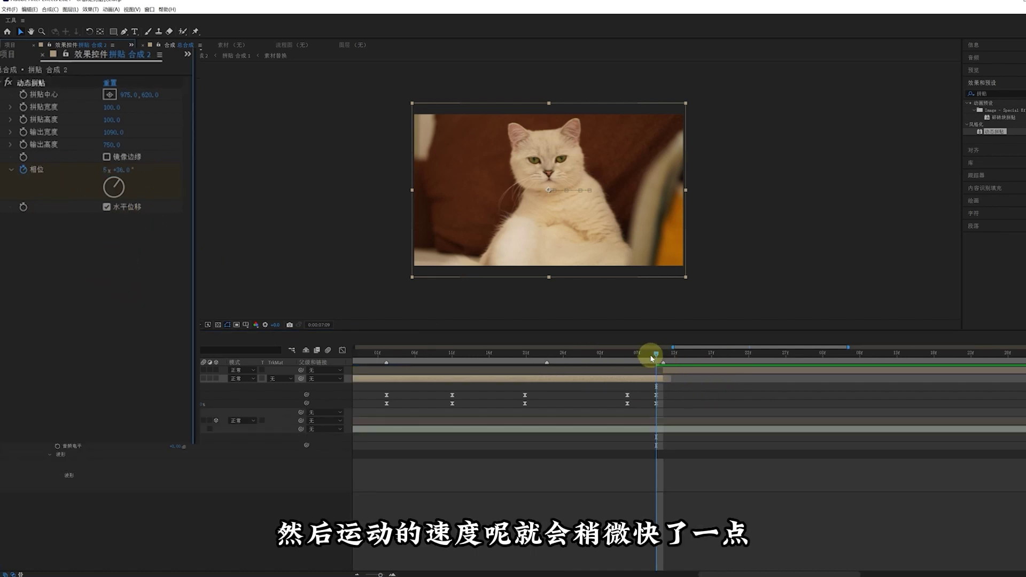
{"action": "left_click_drag", "start_coordinate": [651, 358], "coordinate": [437, 389]}
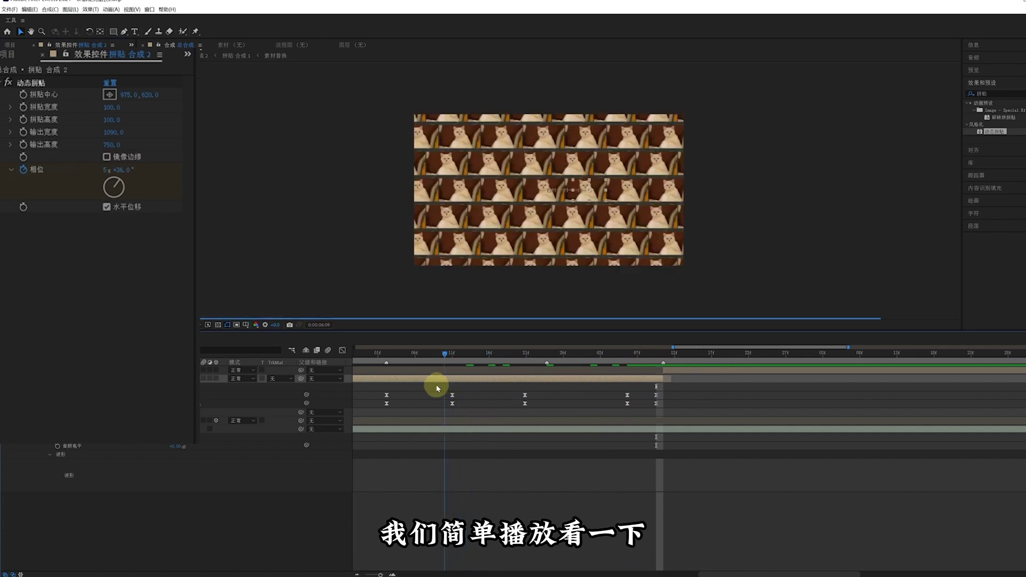
Hold the collage picture a few frames near 07:02, then play back the sliding tiles
{"action": "left_click", "coordinate": [734, 353]}
{"action": "key", "text": "minus"}
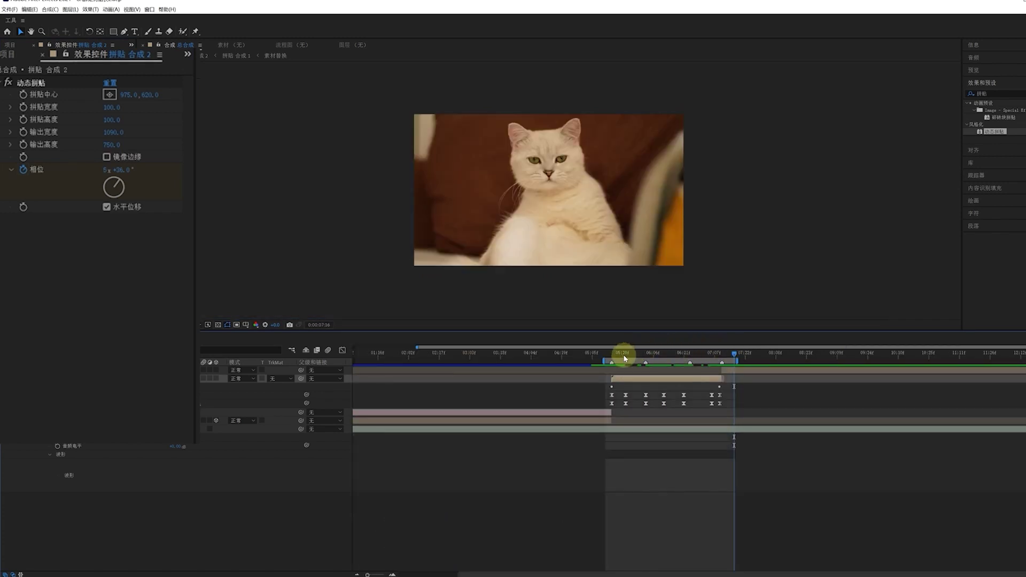
{"action": "left_click", "coordinate": [618, 356]}
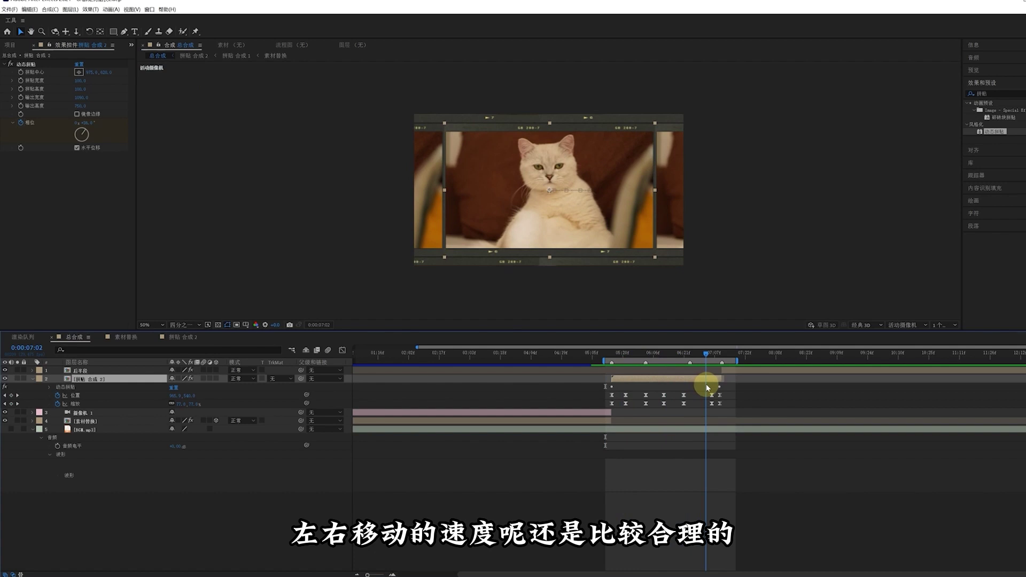
{"action": "scroll", "coordinate": [628, 383], "scroll_direction": "up", "scroll_amount": 3}
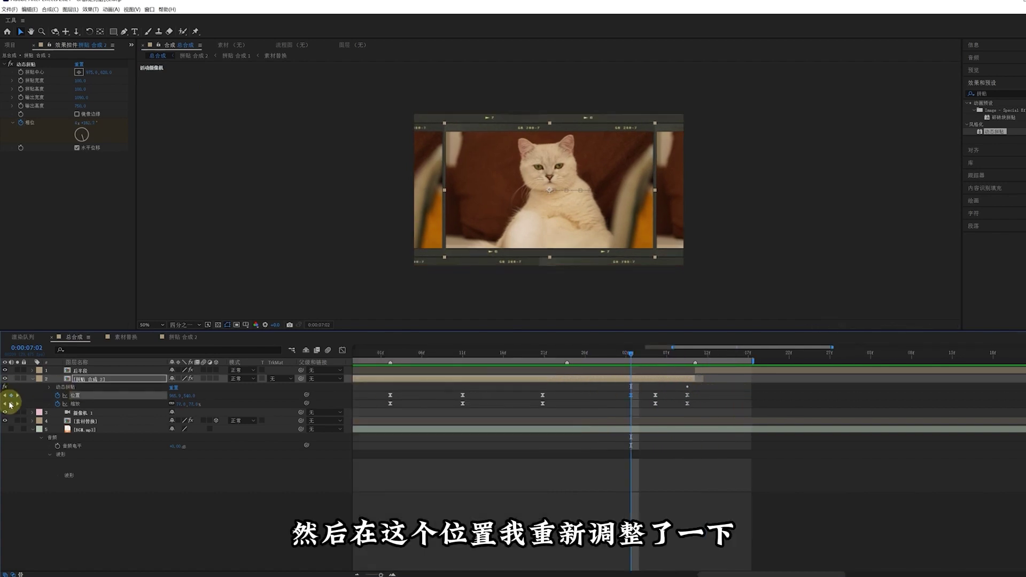
{"action": "left_click_drag", "start_coordinate": [660, 355], "coordinate": [663, 355]}
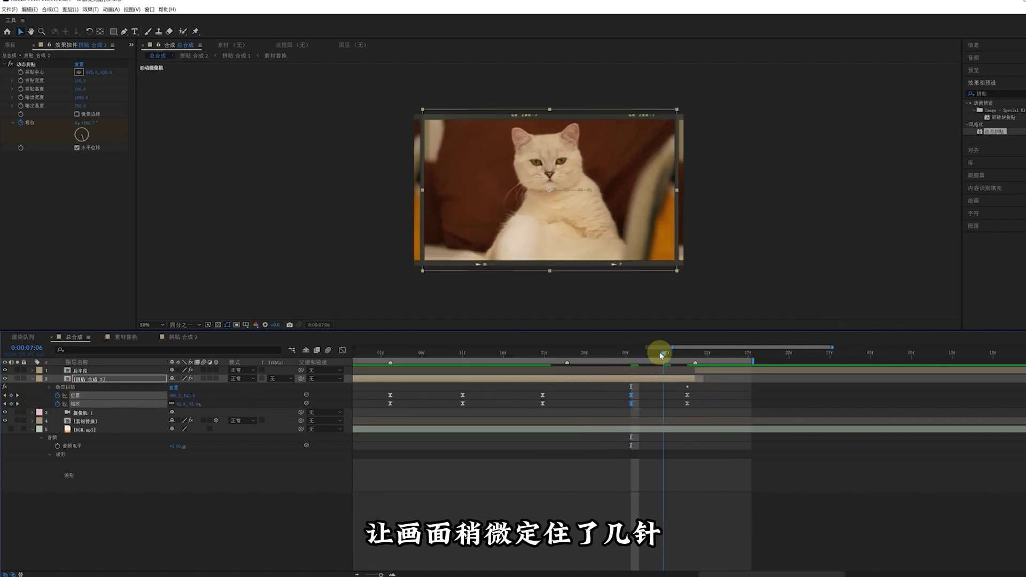
{"action": "scroll", "coordinate": [555, 356], "scroll_direction": "down", "scroll_amount": 2}
{"action": "left_click_drag", "start_coordinate": [502, 356], "coordinate": [468, 363]}
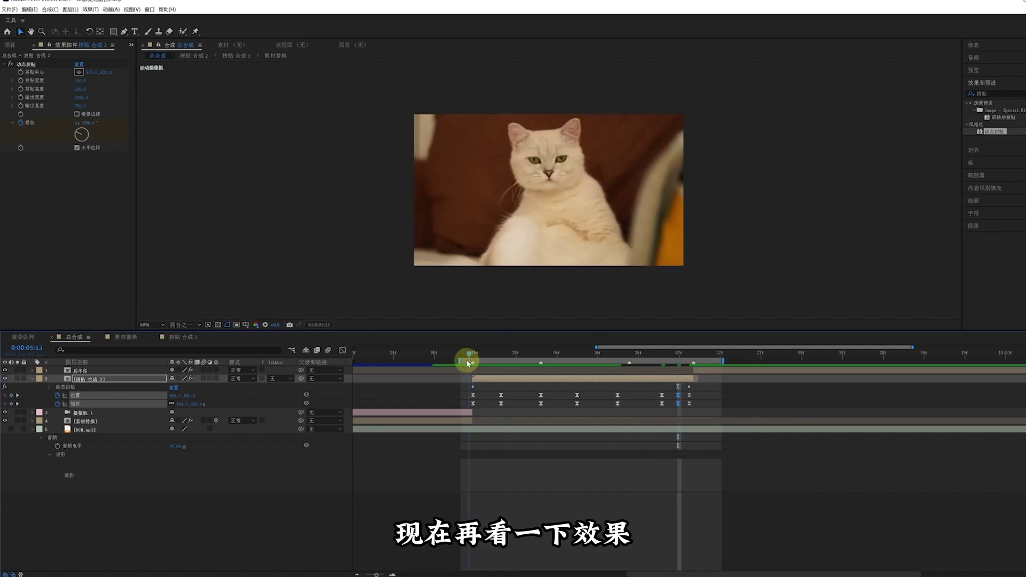
{"action": "key", "text": "space"}
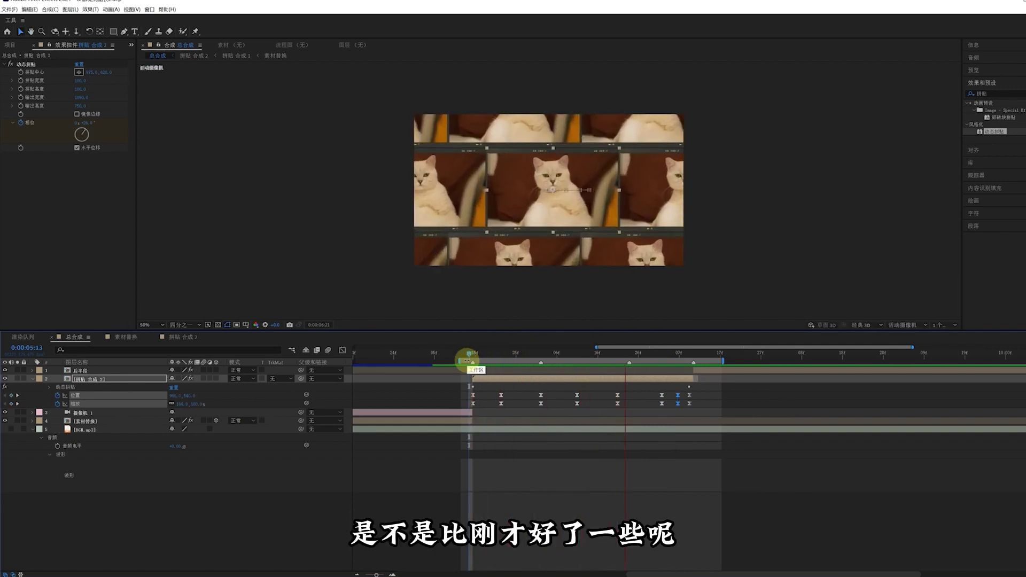
{"action": "key", "text": "space"}
{"action": "key", "text": "space"}
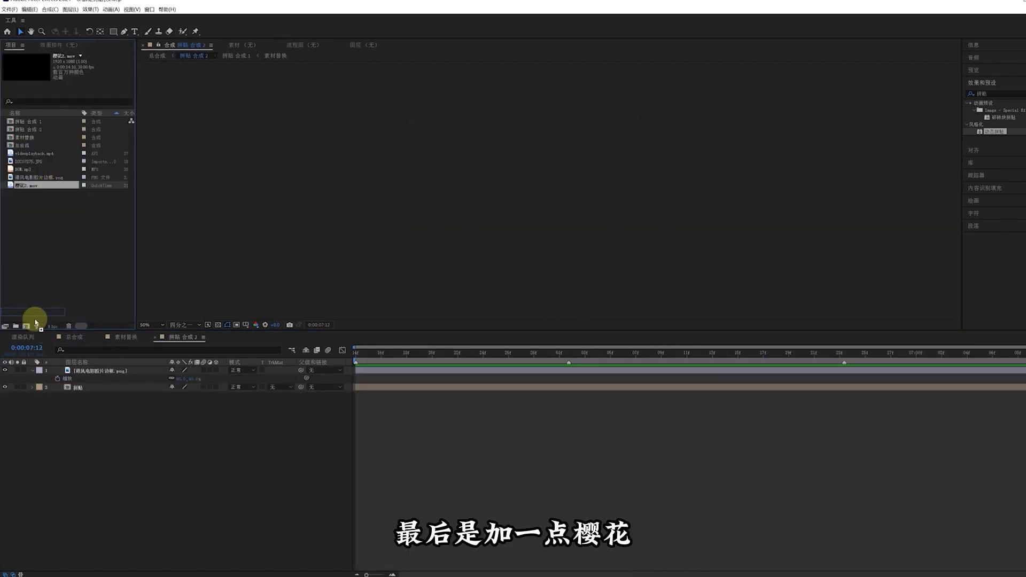
Create a 樱花2 composition from 樱花2.mov and enable Time Remapping on its layer
{"action": "left_click_drag", "start_coordinate": [36, 323], "coordinate": [25, 326]}
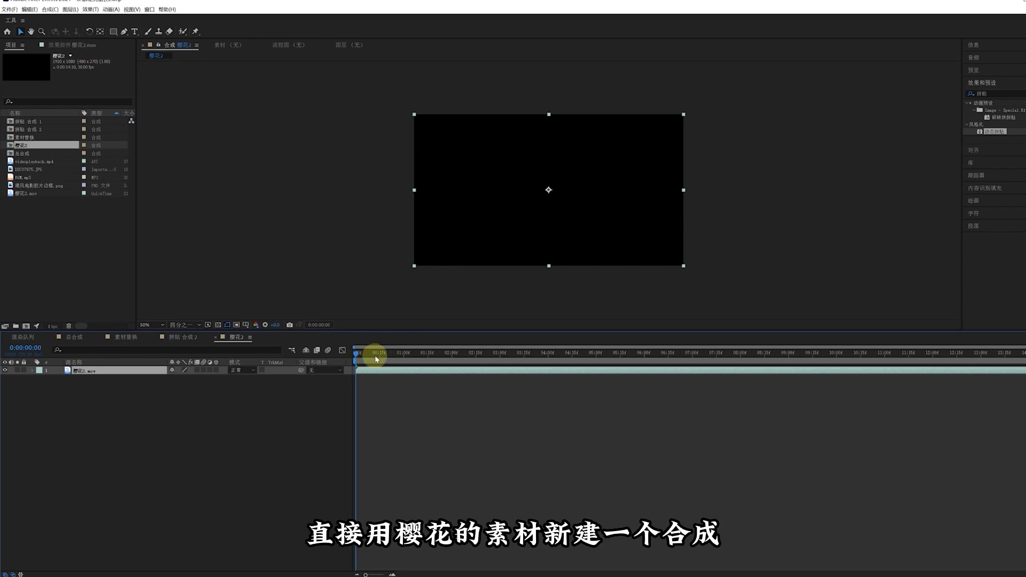
{"action": "left_click_drag", "start_coordinate": [376, 358], "coordinate": [357, 359]}
{"action": "right_click", "coordinate": [101, 371]}
{"action": "mouse_move", "coordinate": [133, 181]}
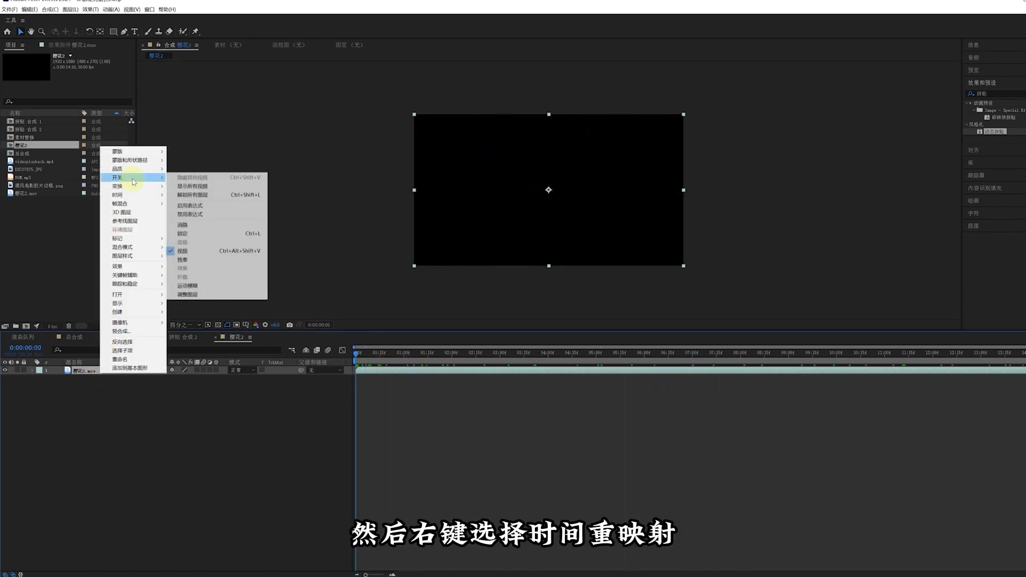
{"action": "left_click", "coordinate": [214, 196]}
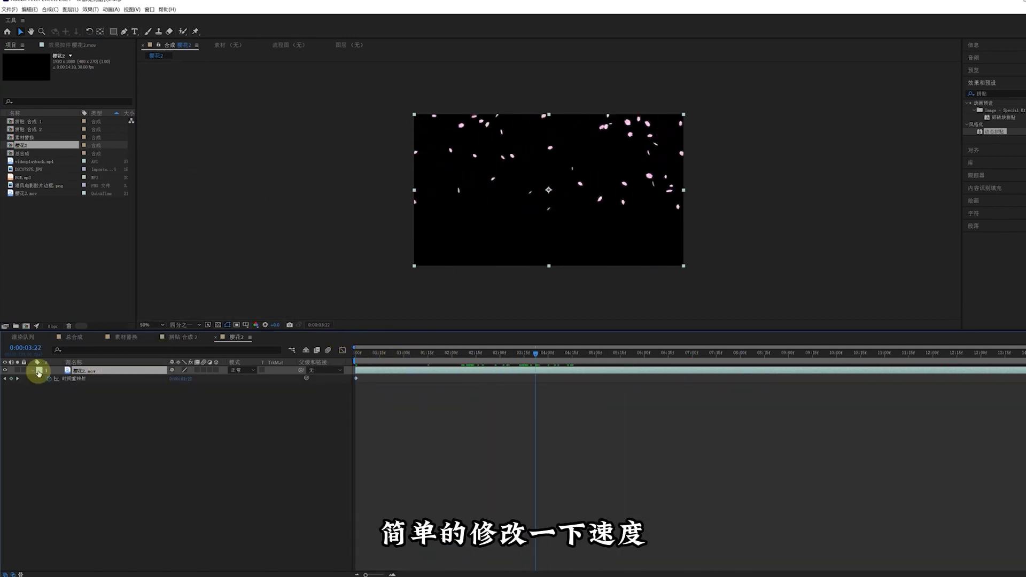
Move the end time-remap keyframe earlier to speed up the petals and check the result
{"action": "left_click_drag", "start_coordinate": [369, 378], "coordinate": [380, 379]}
{"action": "left_click", "coordinate": [368, 359]}
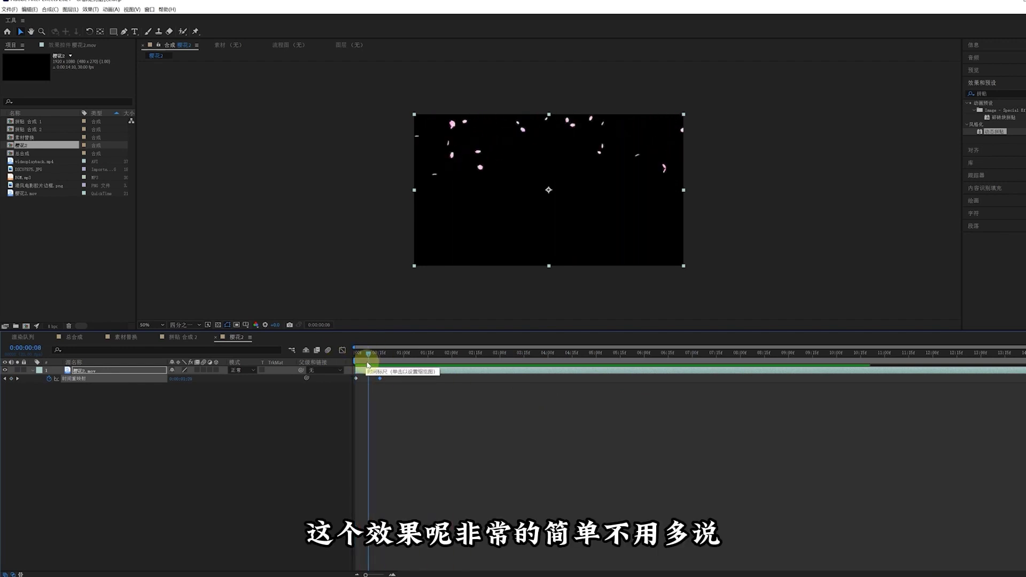
{"action": "left_click", "coordinate": [402, 410]}
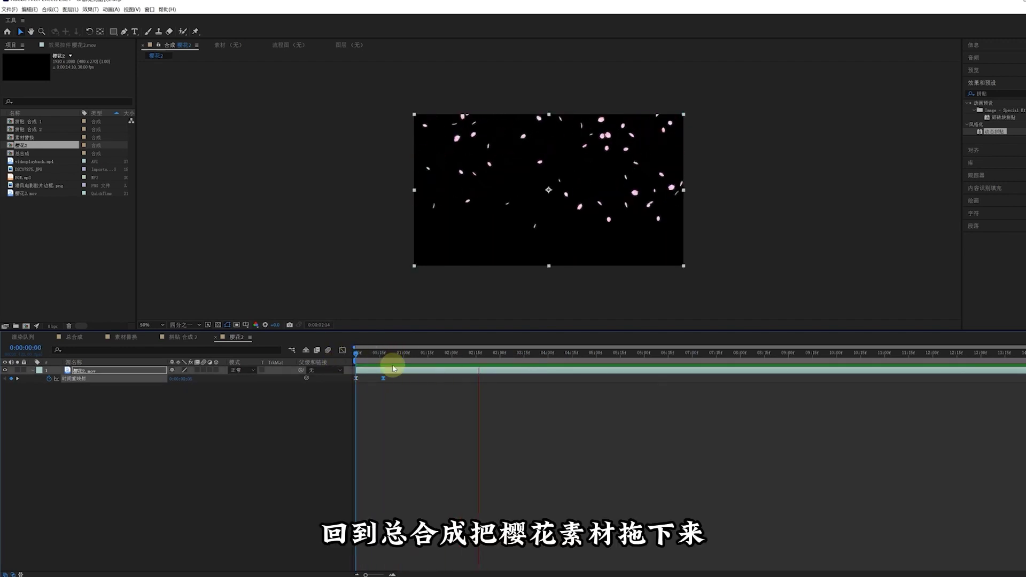
Add 樱花2 as the top layer of 总合成, starting at the playhead, in Screen mode
{"action": "left_click", "coordinate": [75, 336]}
{"action": "left_click_drag", "start_coordinate": [22, 145], "coordinate": [149, 369]}
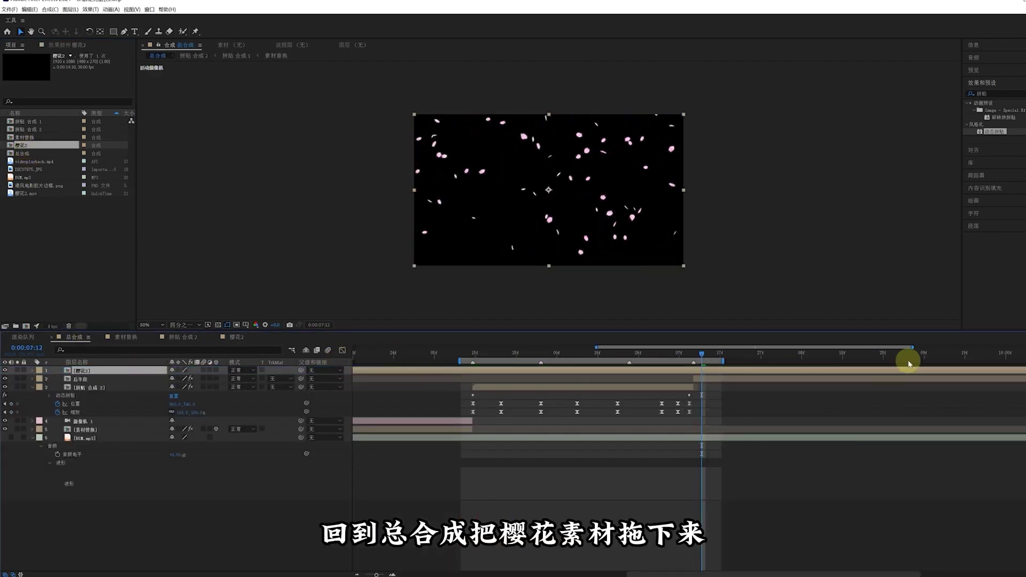
{"action": "left_click_drag", "start_coordinate": [399, 369], "coordinate": [712, 372]}
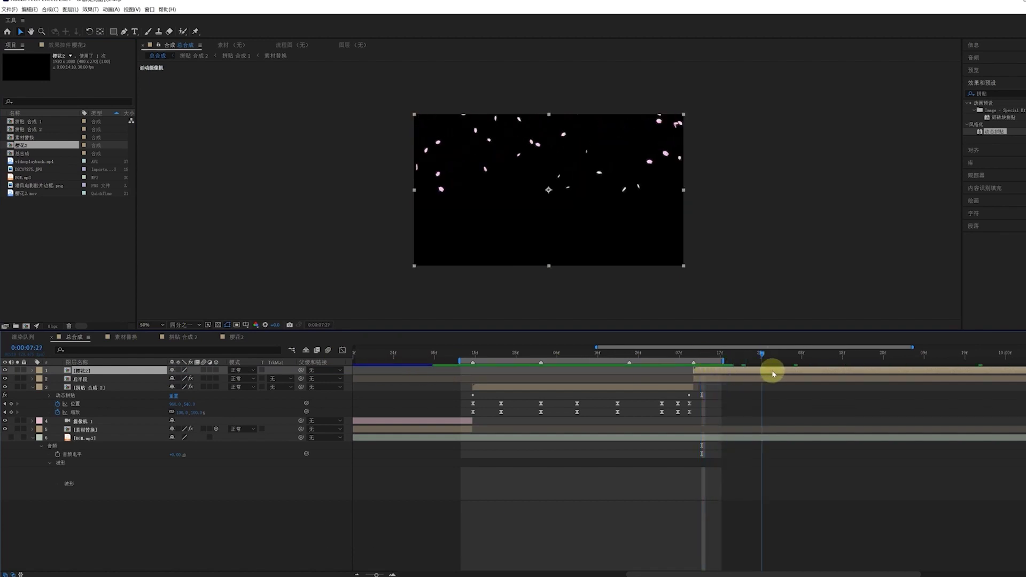
{"action": "left_click", "coordinate": [240, 371]}
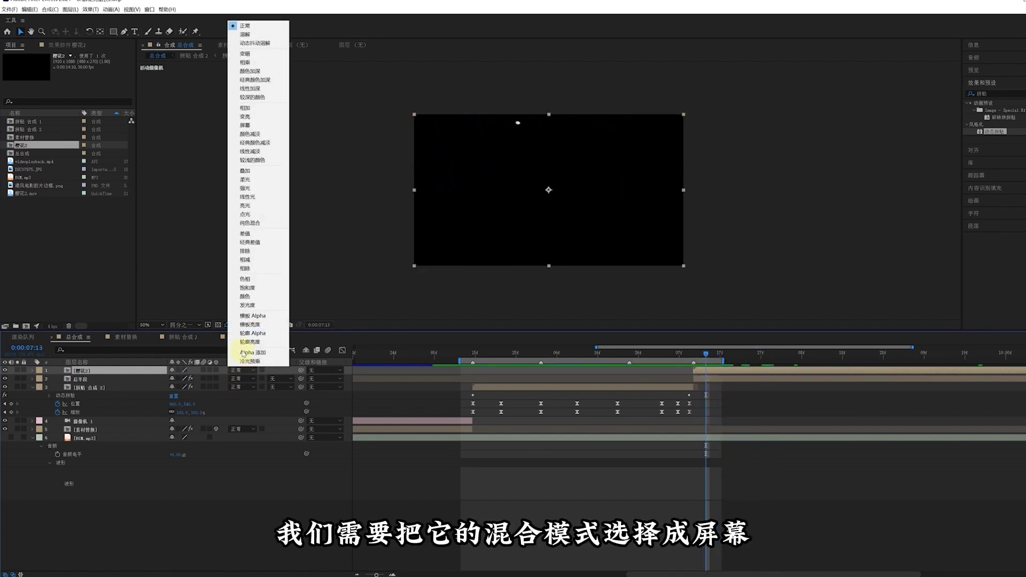
{"action": "left_click", "coordinate": [261, 126]}
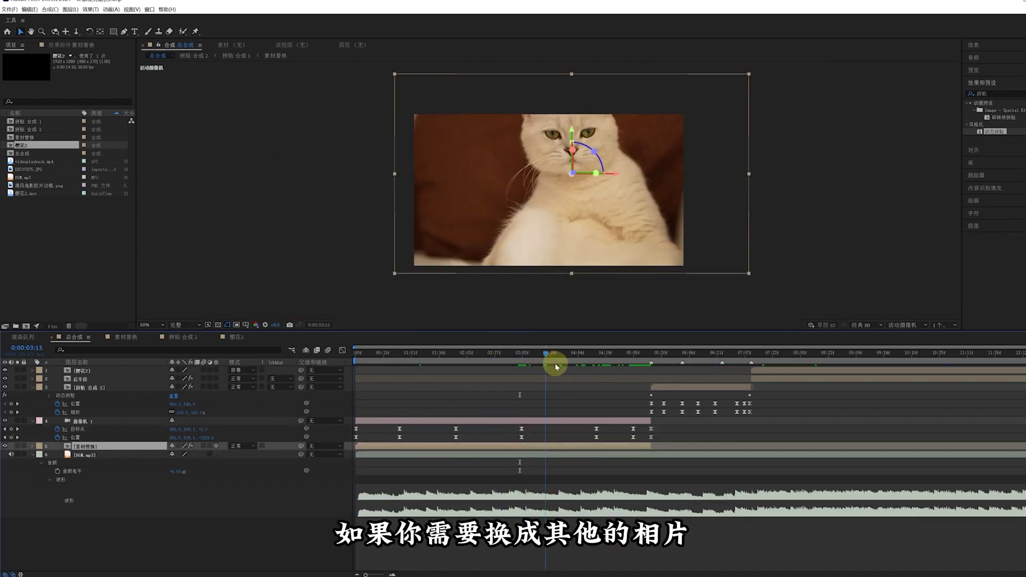
{"action": "left_click_drag", "start_coordinate": [556, 367], "coordinate": [607, 367]}
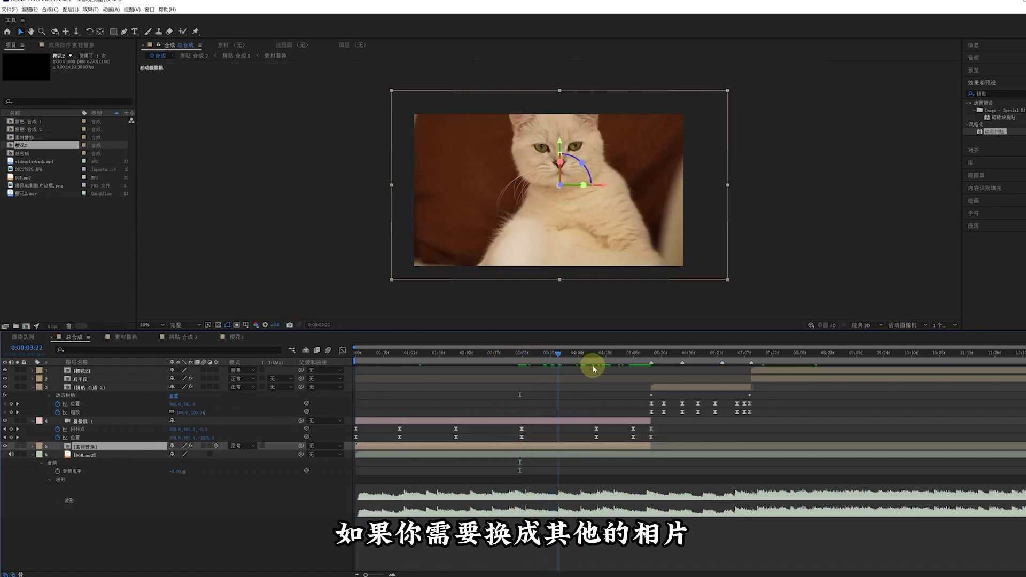
{"action": "double_click", "coordinate": [105, 445]}
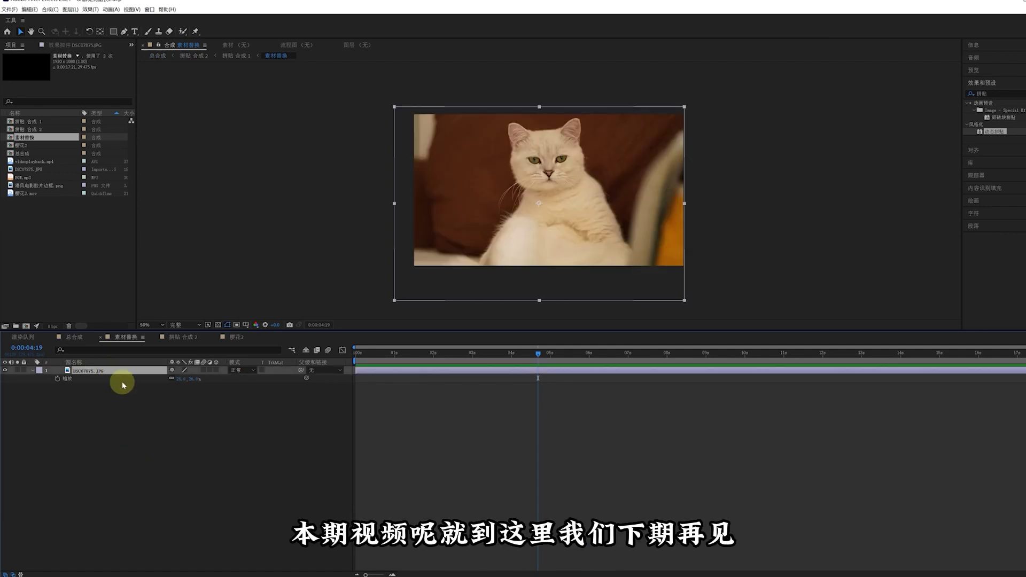
{"action": "left_click", "coordinate": [67, 337]}
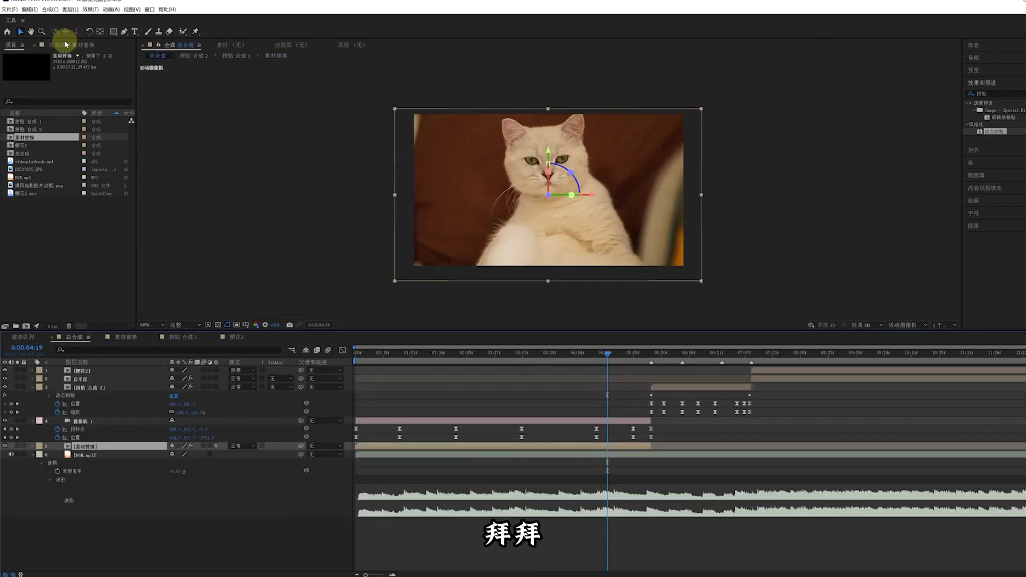